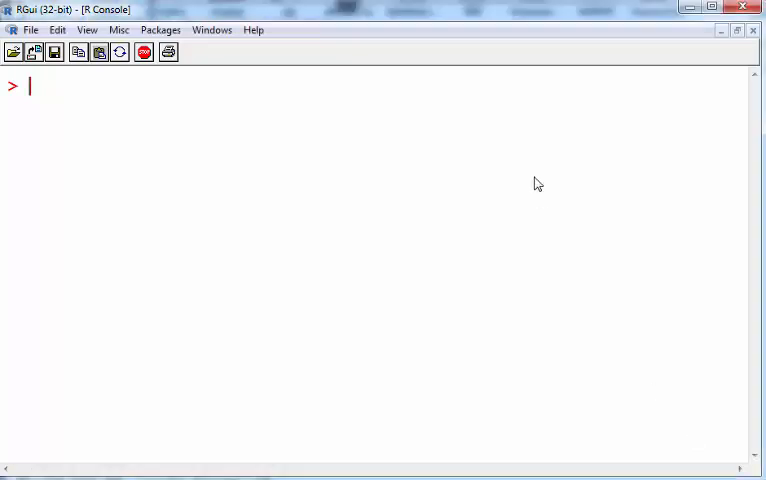
Step: Recall library(ggplot2) and data(midwest) from history and run them
key(Return)
key(Up)
key(Up)
key(Down)
key(Up)
key(Return)
key(Return)
key(Up)
key(Up)
key(Up)
key(Return)
key(Return)
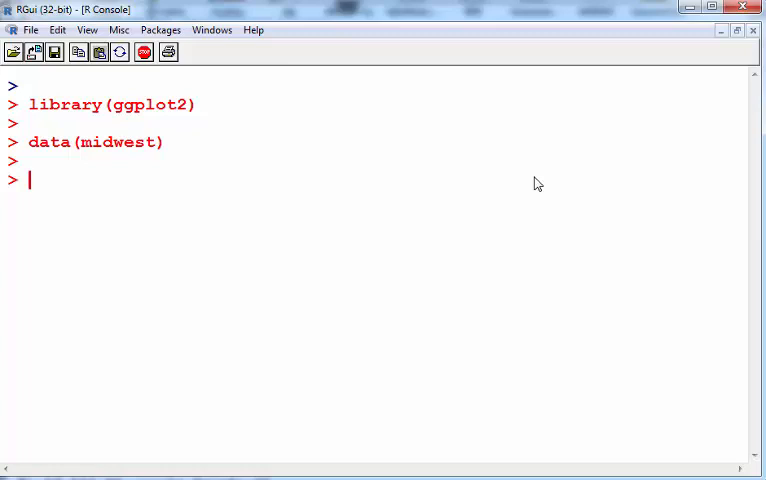
Step: Print the first four rows of midwest with head(midwest,4)
key(Up)
key(Up)
key(Up)
key(Return)
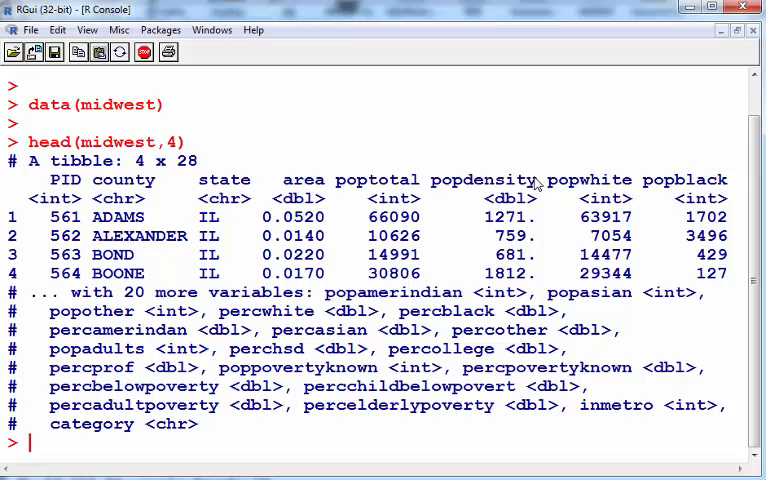
drag(93, 217, 222, 218)
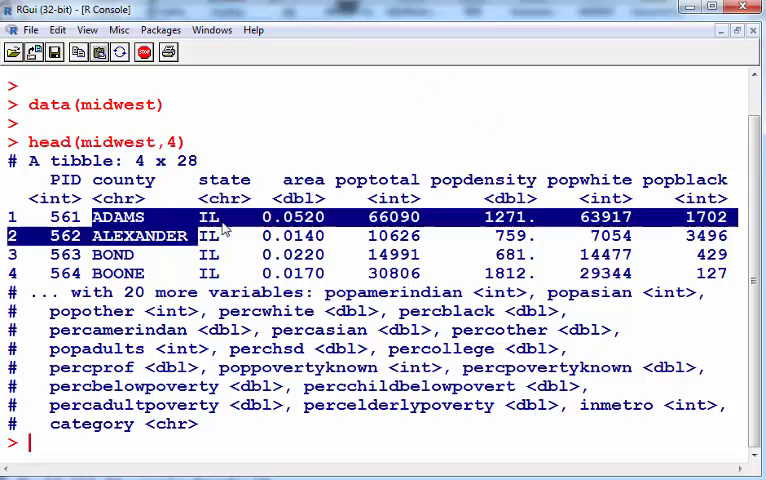
drag(93, 235, 217, 248)
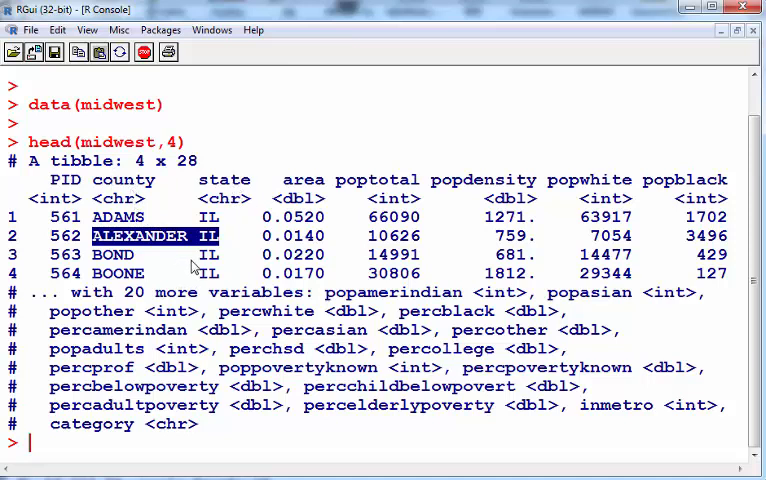
drag(47, 217, 82, 217)
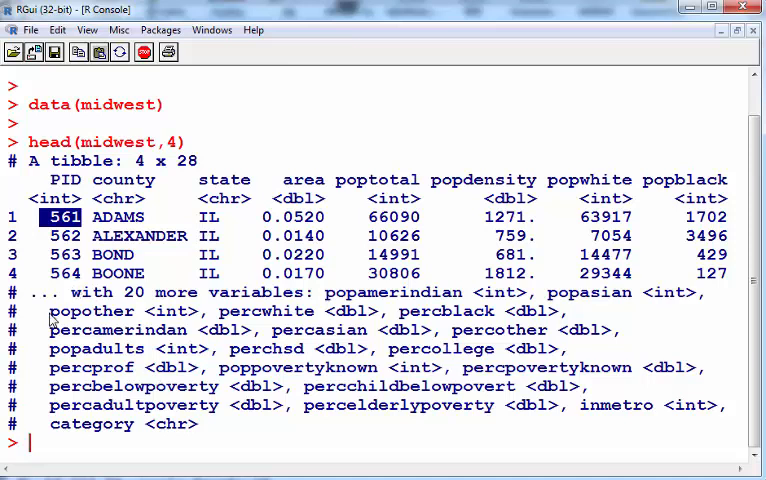
drag(46, 311, 56, 312)
drag(183, 362, 230, 425)
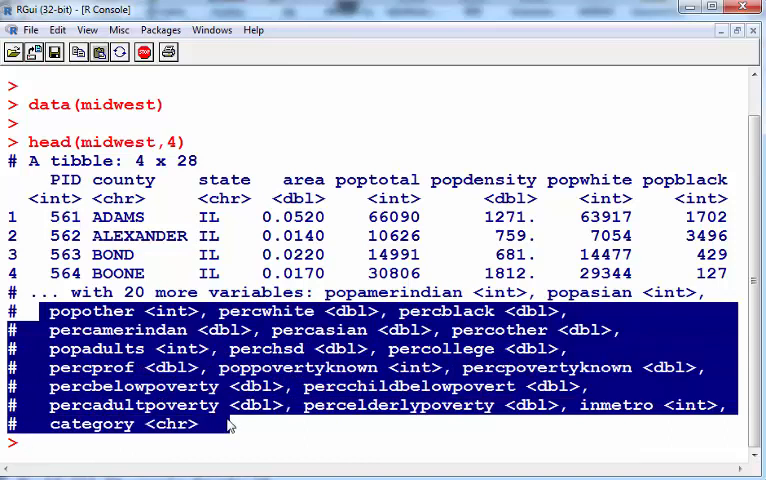
drag(230, 425, 240, 350)
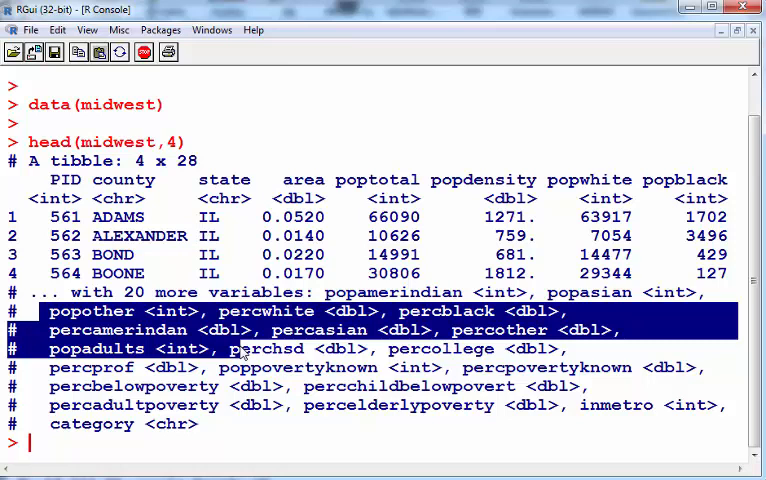
click(252, 440)
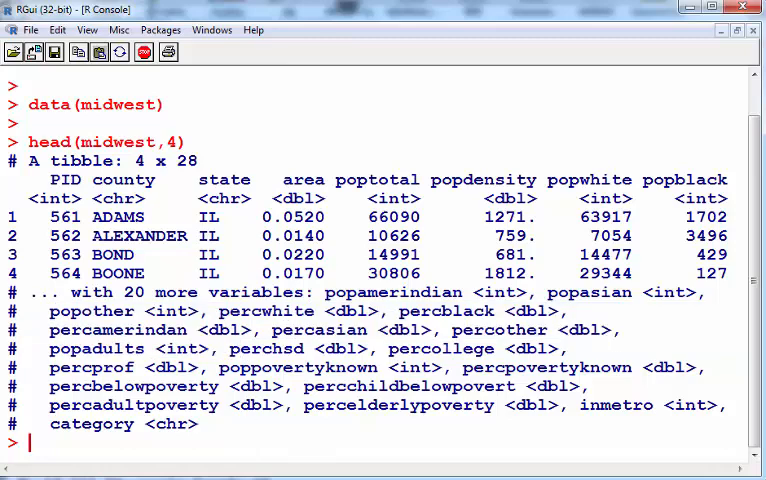
key(alt+Tab)
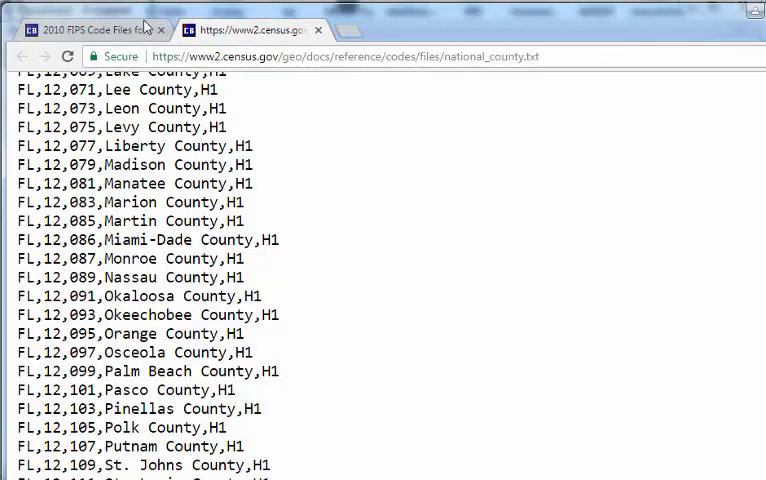
click(85, 30)
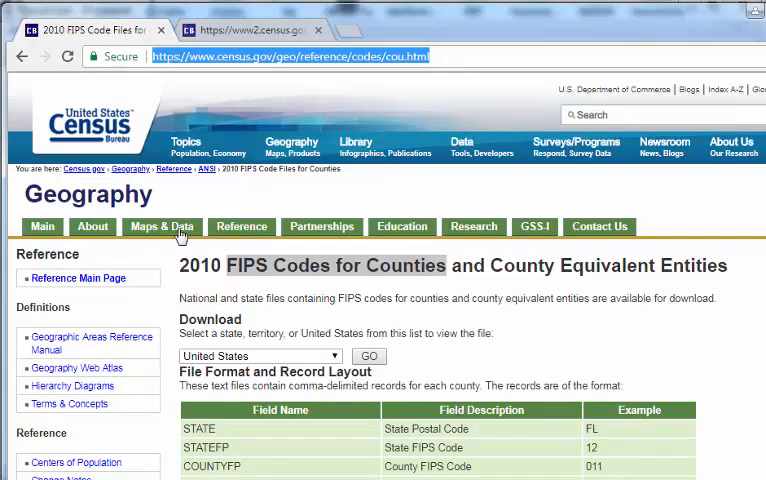
drag(181, 265, 447, 268)
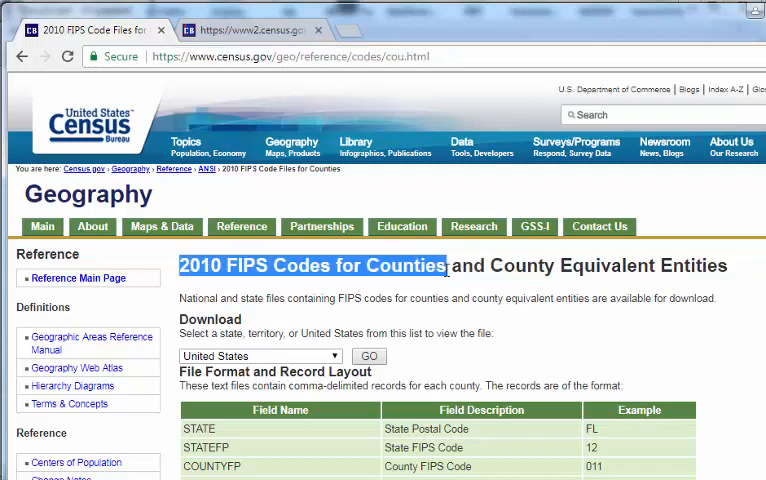
click(253, 272)
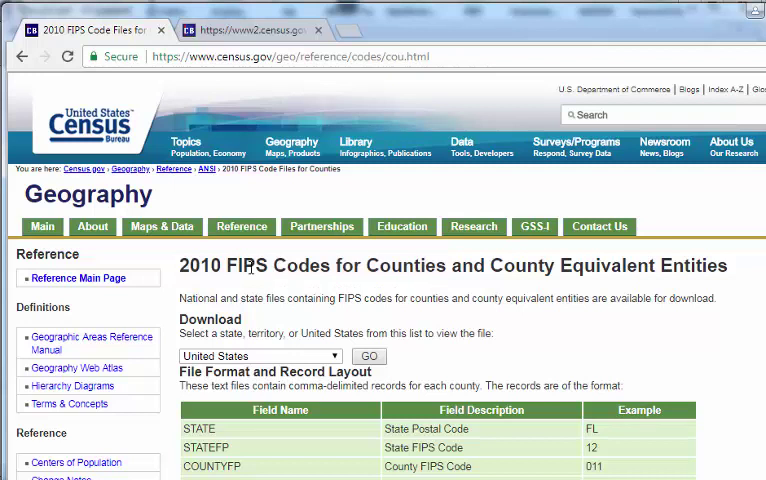
double_click(228, 266)
click(310, 268)
drag(215, 56, 428, 56)
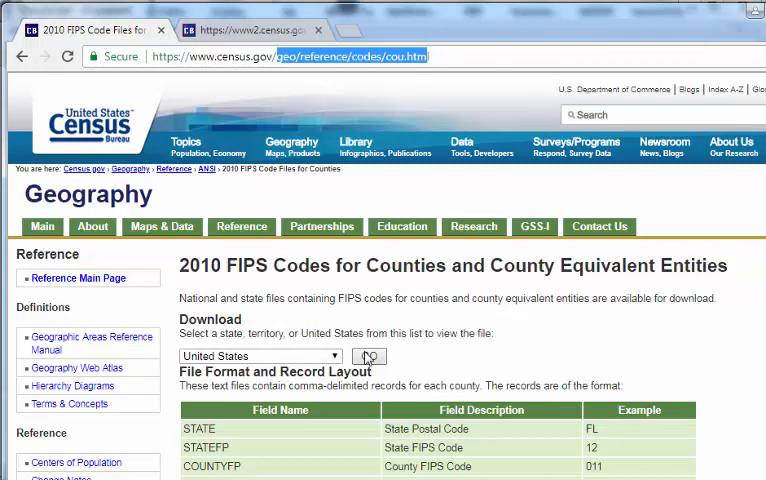
click(368, 357)
click(250, 30)
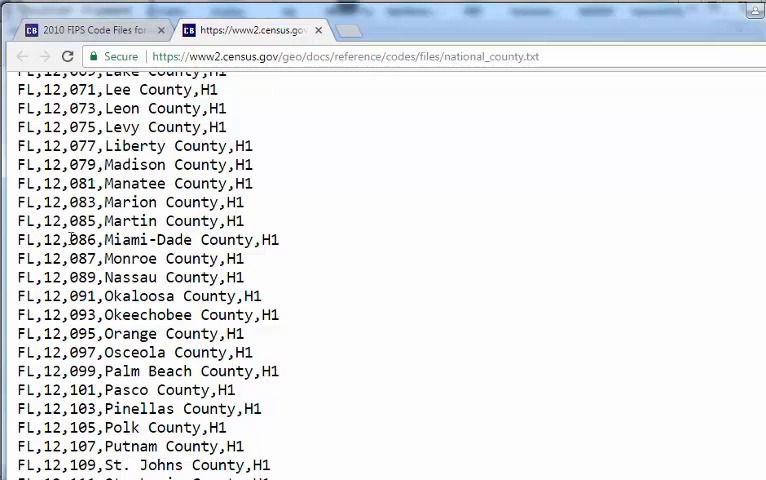
double_click(24, 240)
drag(42, 240, 62, 241)
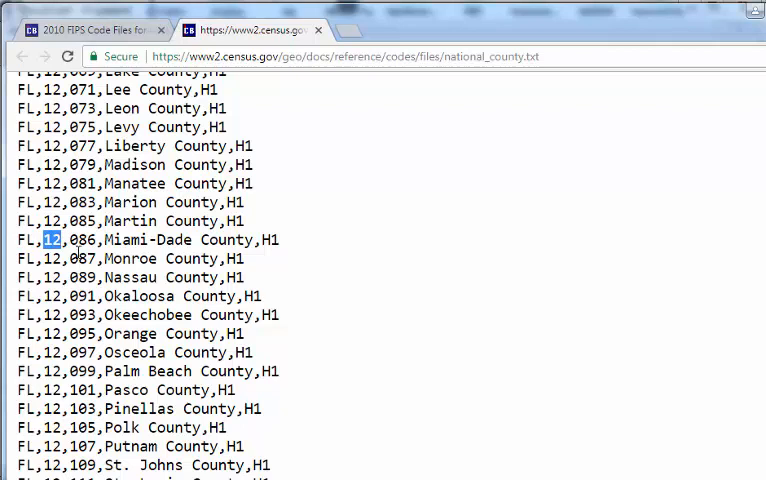
double_click(82, 240)
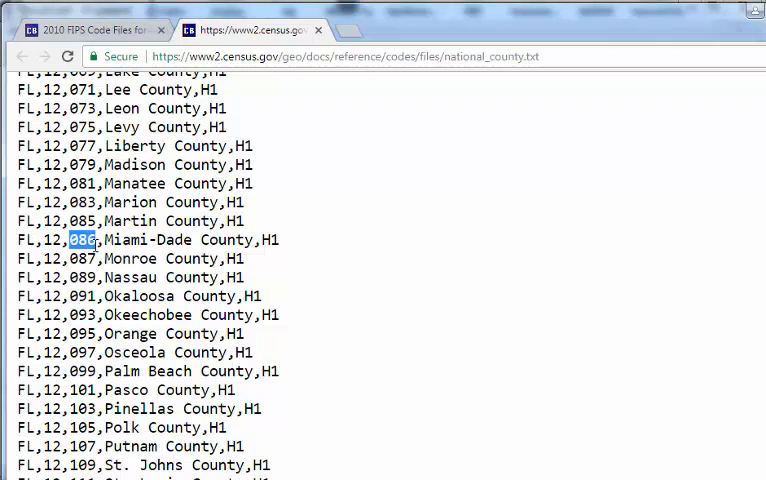
drag(104, 240, 254, 241)
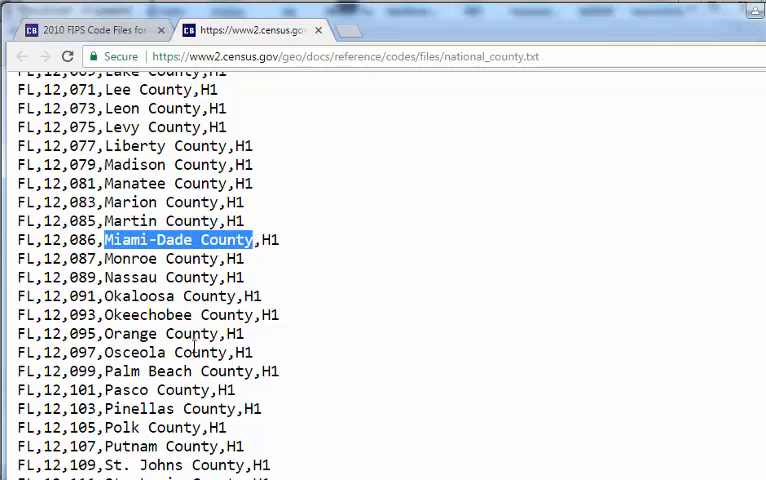
click(116, 204)
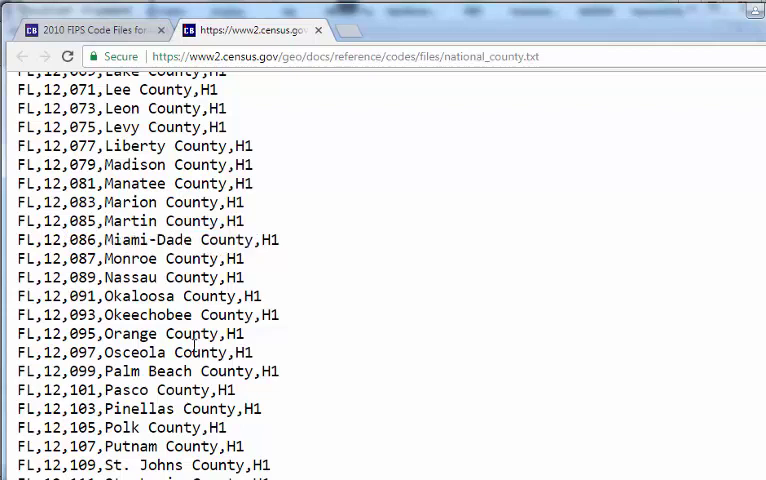
double_click(77, 236)
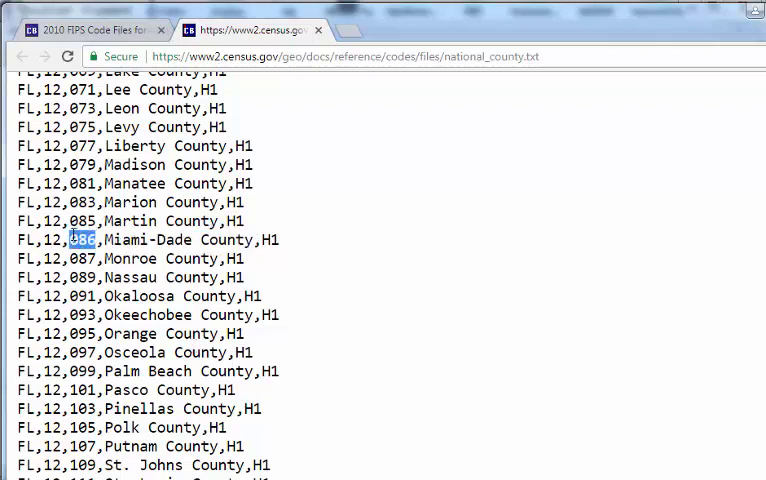
click(152, 238)
double_click(152, 238)
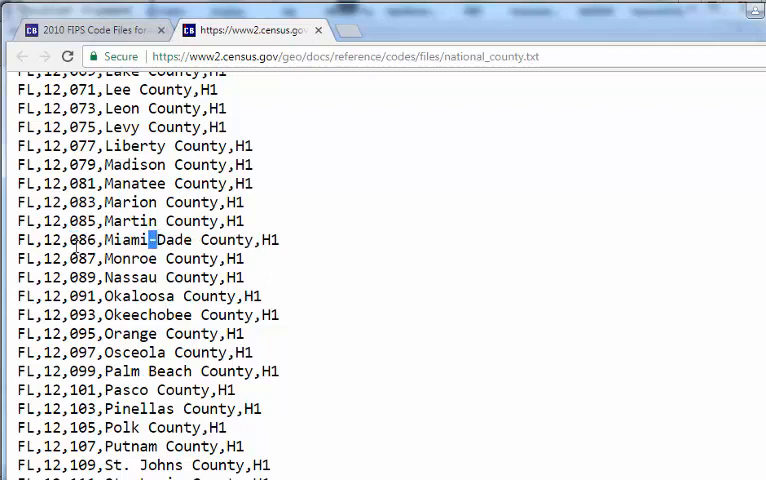
drag(105, 240, 256, 240)
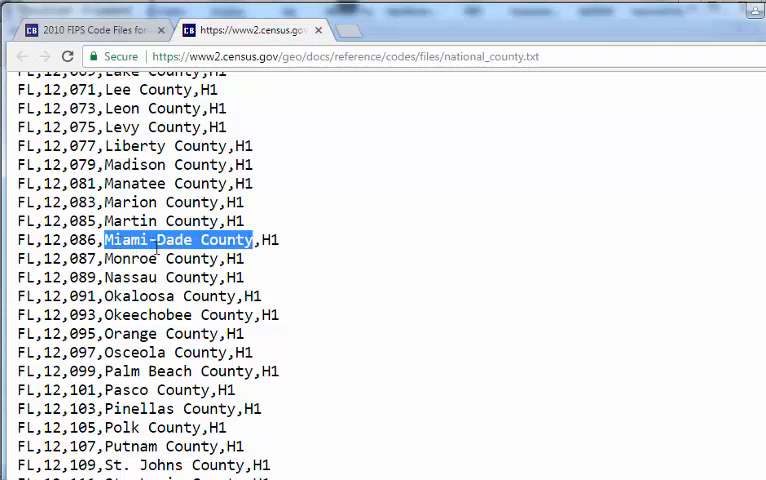
click(155, 240)
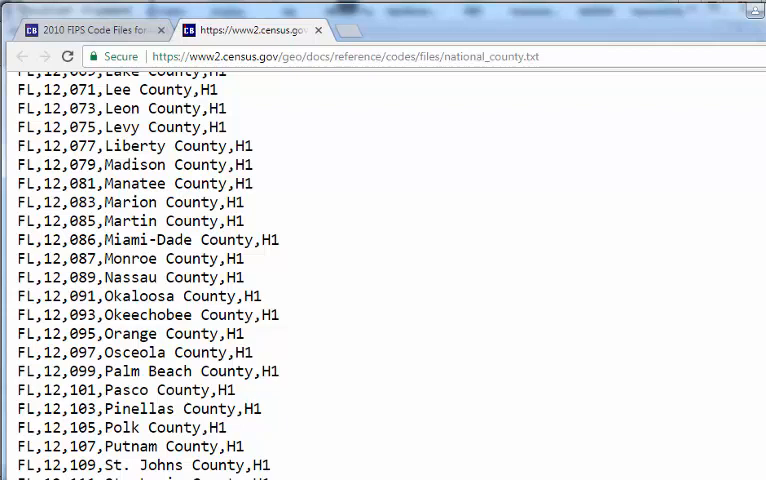
scroll(155, 300, down, 2)
scroll(155, 300, down, 2)
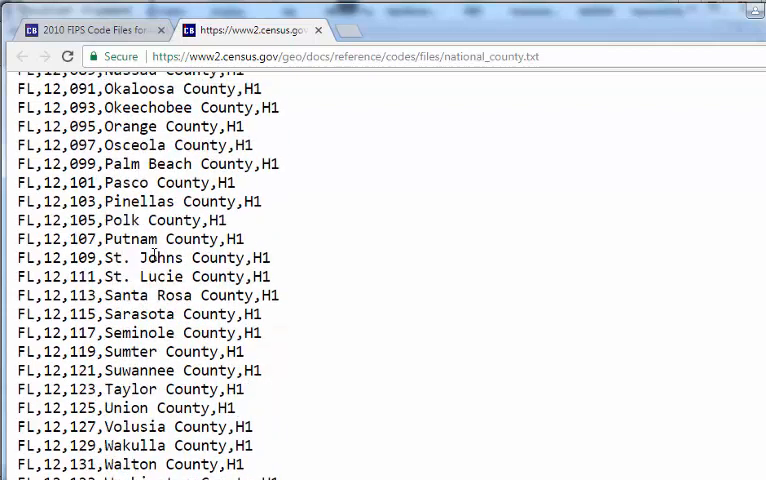
Step: Examine the St. Johns County line in national_county.txt, its name parts and county code 109
drag(104, 258, 279, 262)
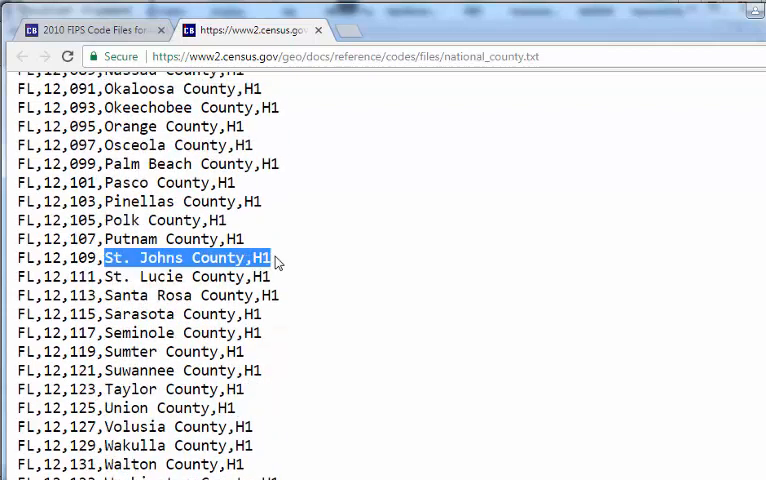
click(110, 260)
drag(106, 258, 135, 262)
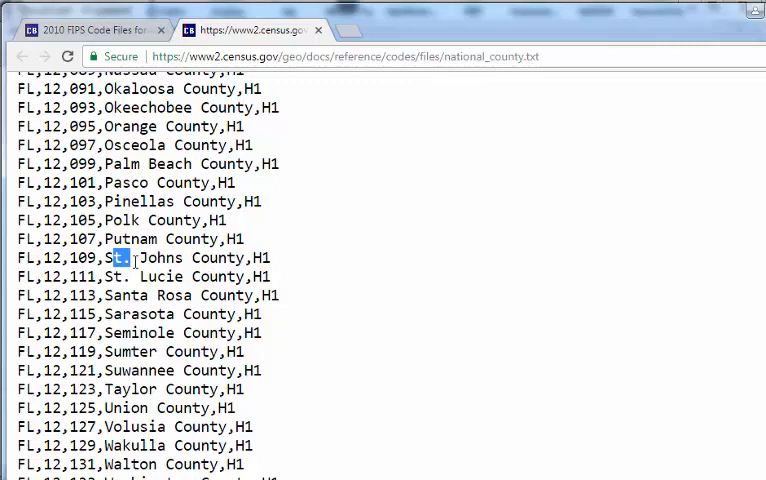
click(132, 260)
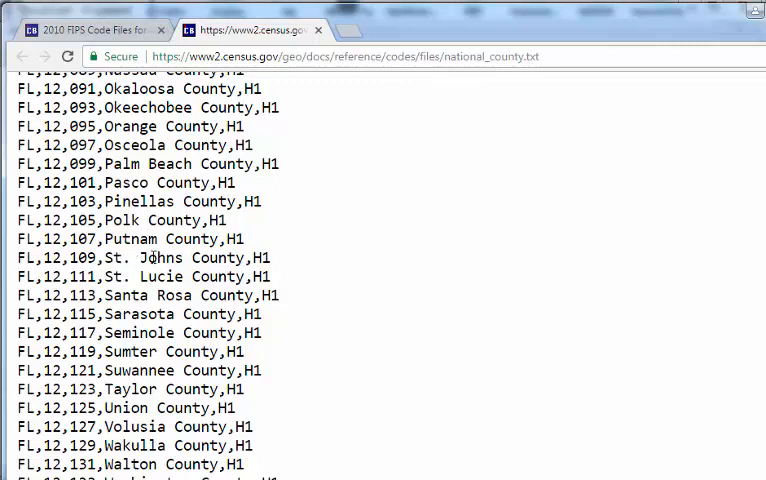
drag(184, 258, 147, 258)
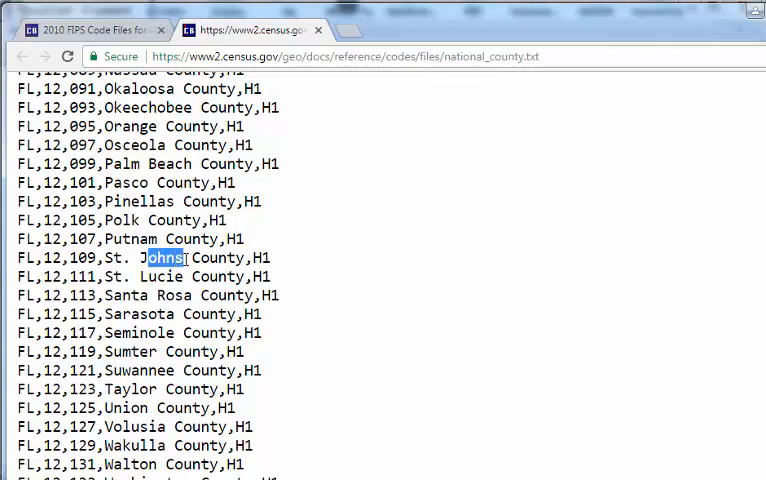
click(180, 258)
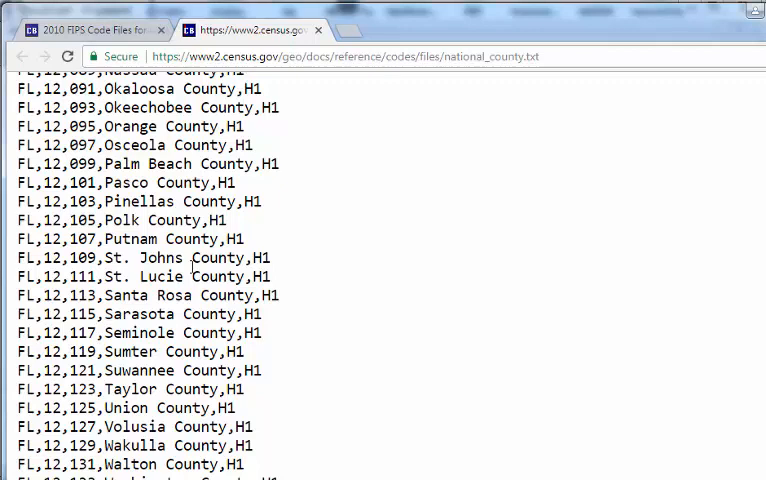
double_click(80, 258)
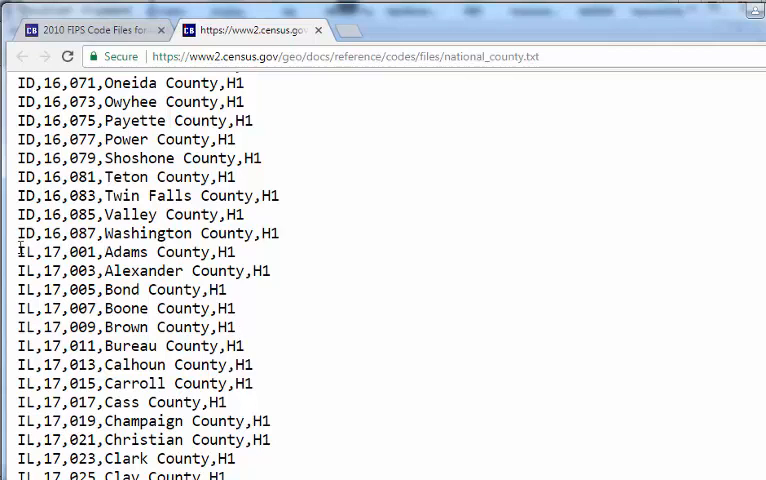
Step: Examine the first Illinois lines and the IL,17,001 codes for Adams County
mouse_move(18, 251)
mouse_down()
mouse_move(176, 290)
mouse_move(170, 346)
mouse_up()
click(93, 270)
drag(19, 252, 100, 252)
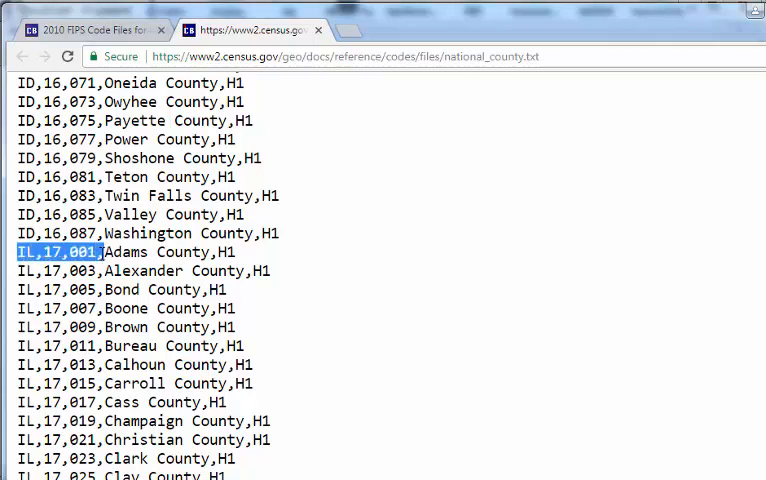
click(36, 252)
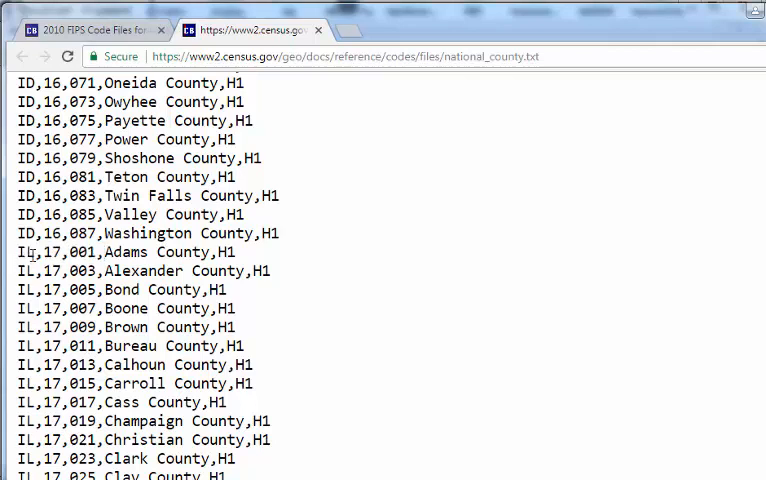
Step: Check the 17,001 state and county codes for Adams County, then return to RGui
drag(44, 252, 98, 252)
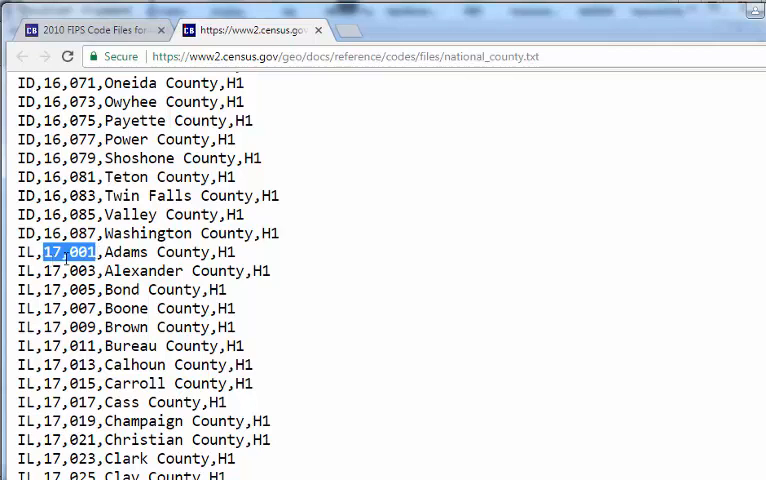
click(52, 252)
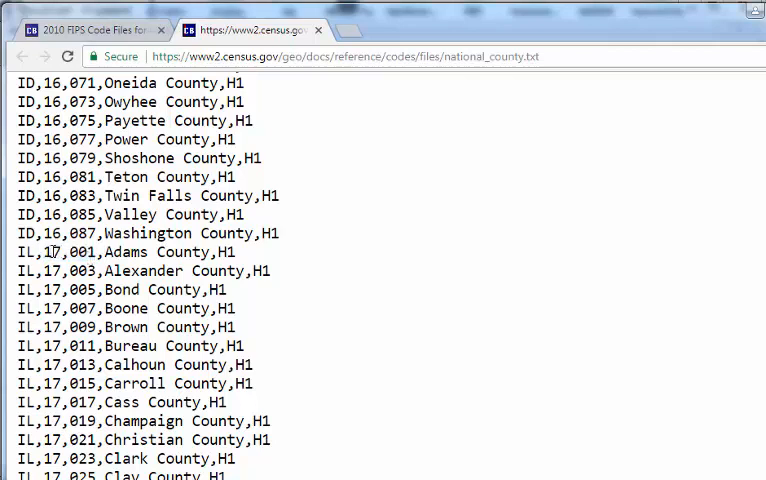
drag(43, 252, 98, 254)
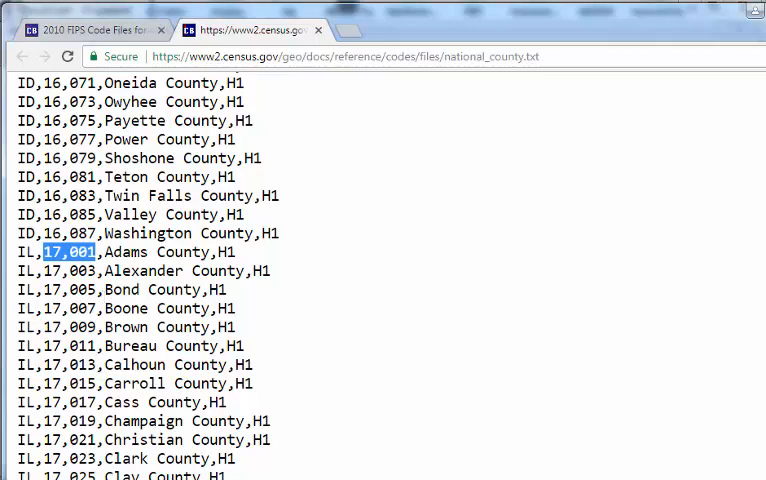
key(alt+Tab)
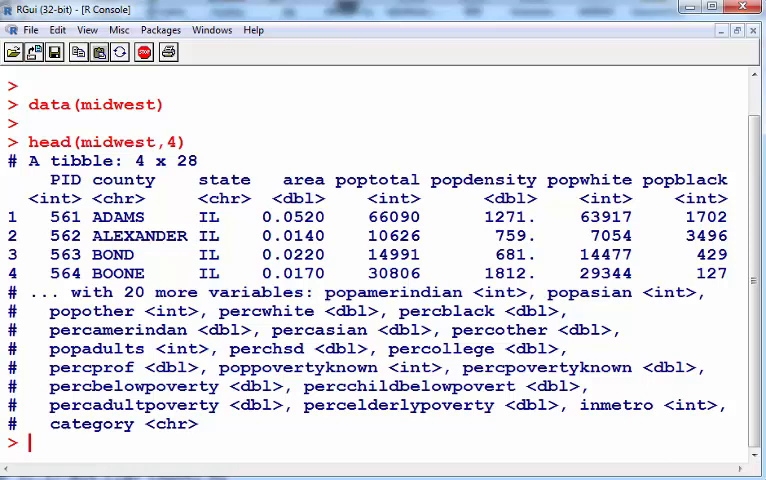
Step: Copy the file name national_county.txt from the Chrome address bar
click(120, 460)
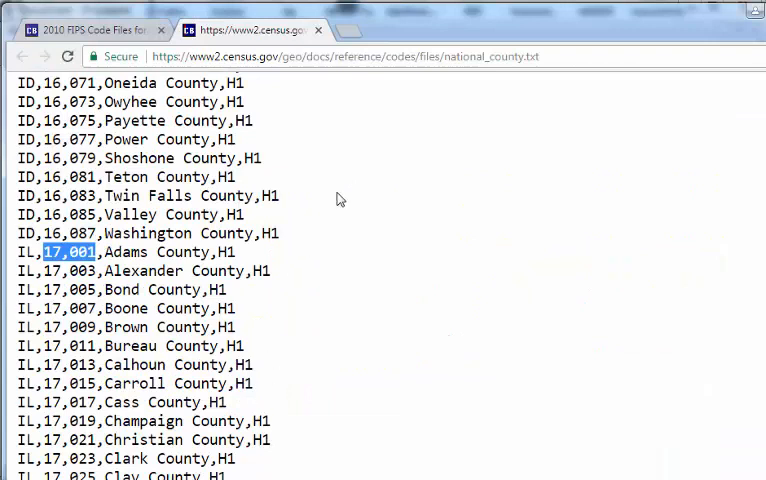
drag(450, 56, 547, 56)
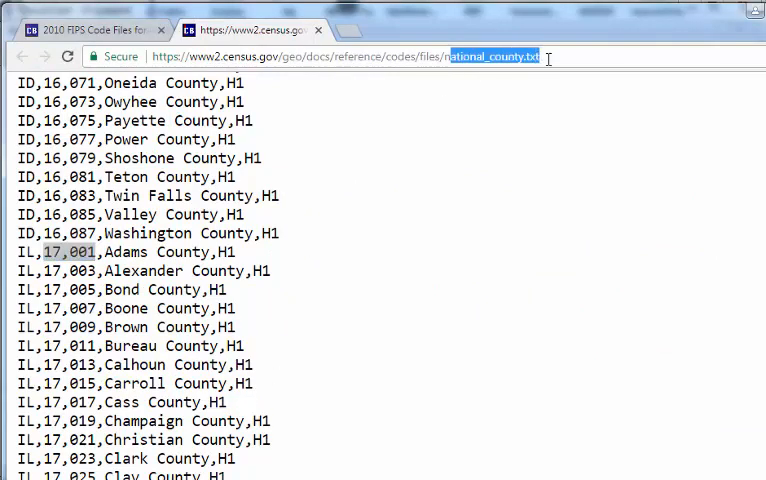
right_click(282, 192)
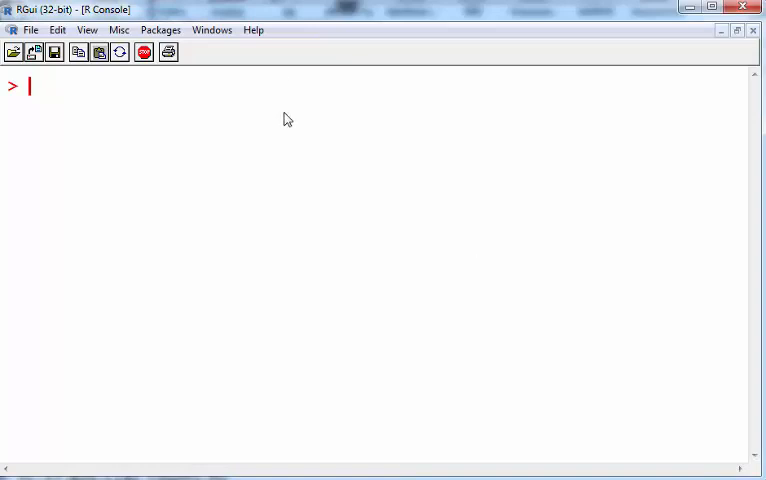
Step: Read national_county.txt into FIPS with read.csv and preview it with head(FIPS)
text(FIPS <- read.csv("national_county.txt"))
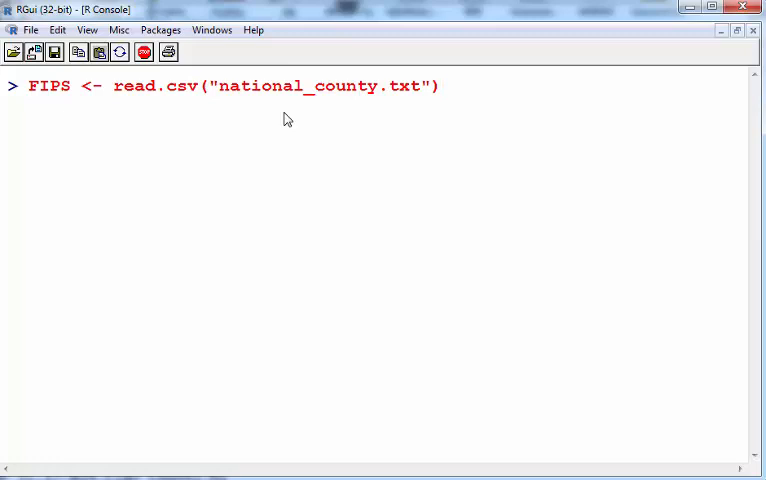
key(Return)
drag(220, 86, 420, 88)
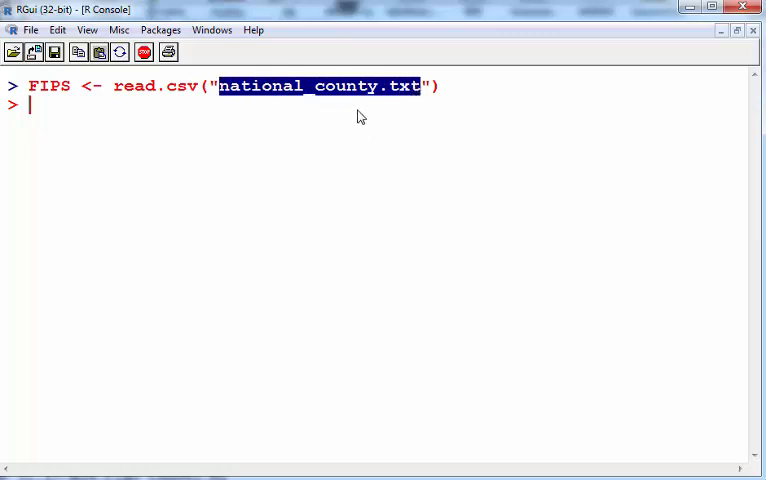
key(Return)
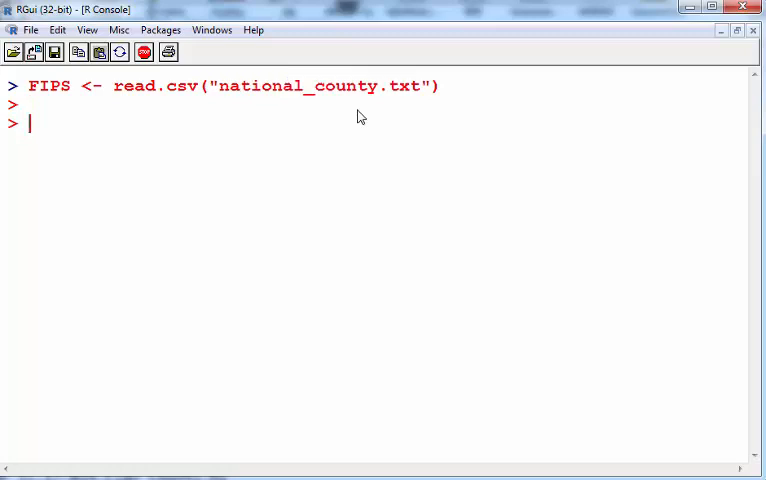
text(head(FI)
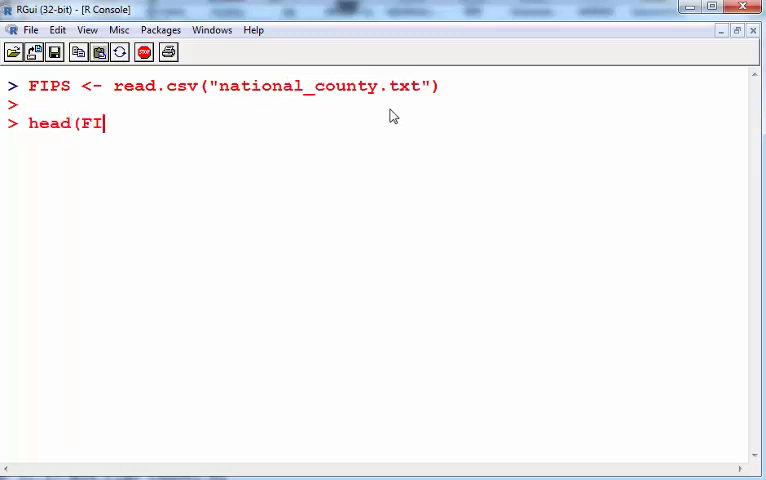
text(PS))
key(Return)
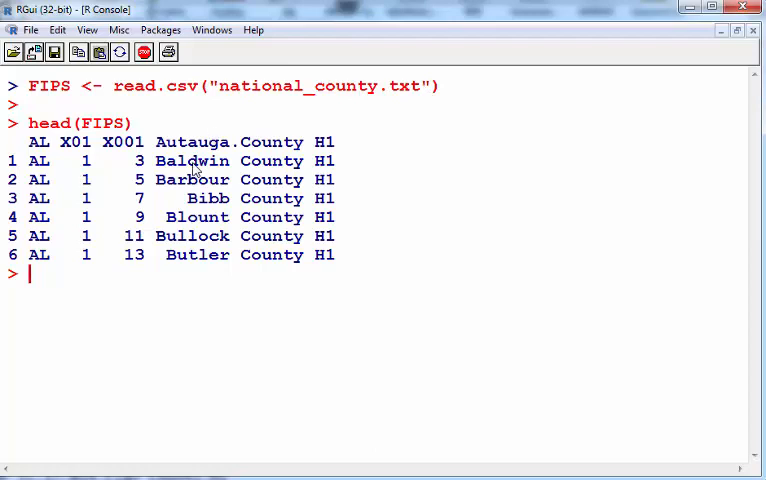
Step: Reload FIPS with header=FALSE so the first county row stays as data, and preview it again
key(Up)
key(Up)
key(Left)
text(,header=)
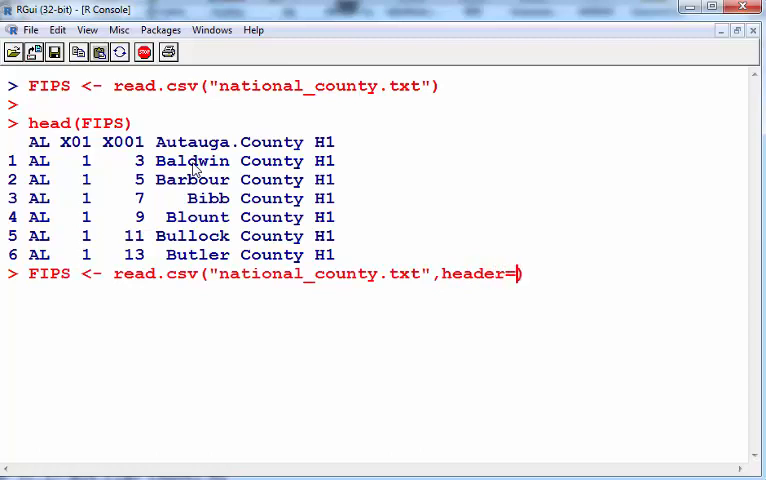
text(FAS)
key(BackSpace)
text(LSE)
key(Return)
key(Up)
key(Up)
key(Return)
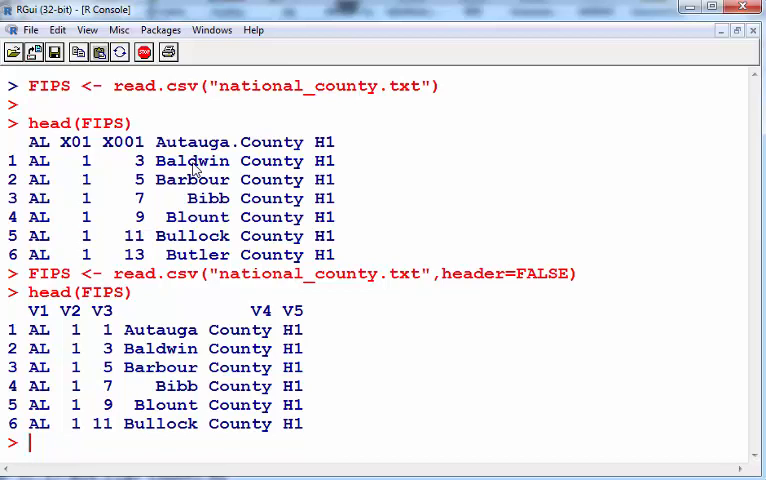
drag(22, 141, 337, 157)
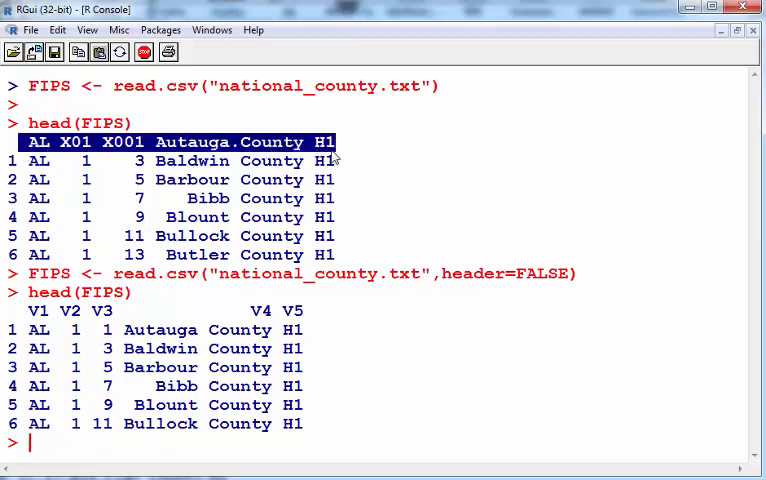
drag(433, 275, 572, 278)
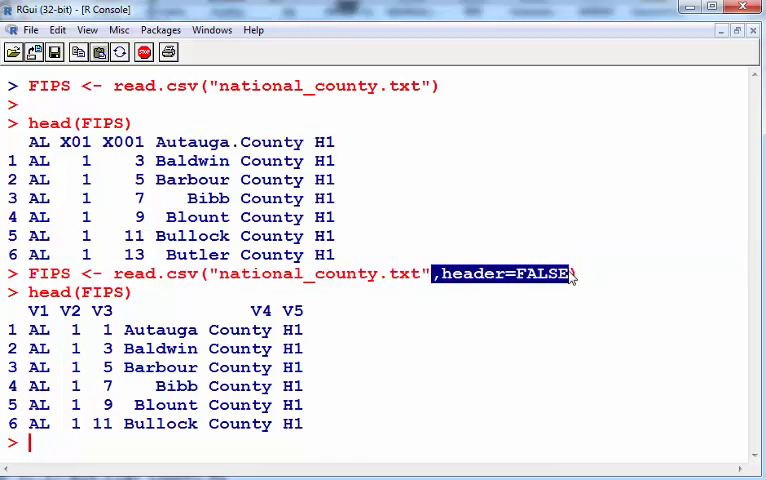
click(565, 352)
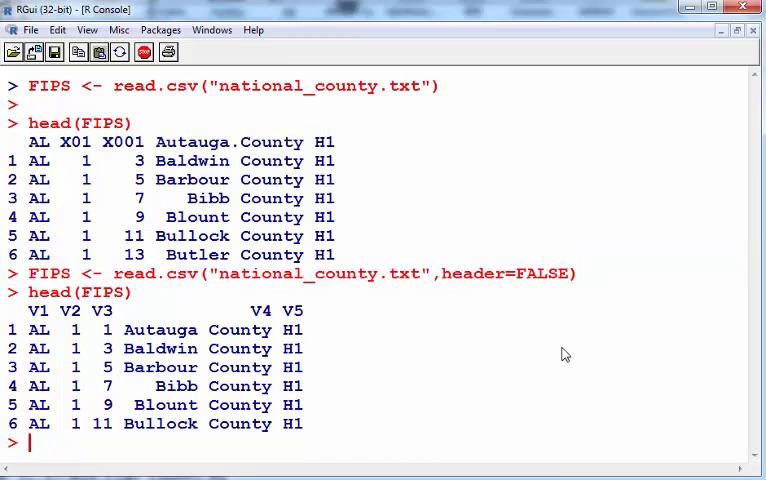
Step: Rename the FIPS columns to State, StateCode, CountyCode, Countyname and type
key(ctrl+l)
key(Return)
text(names()
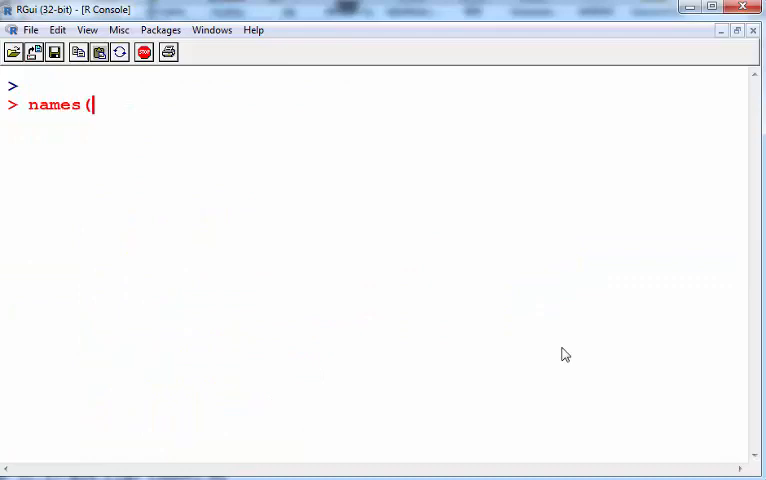
text(FIPS)
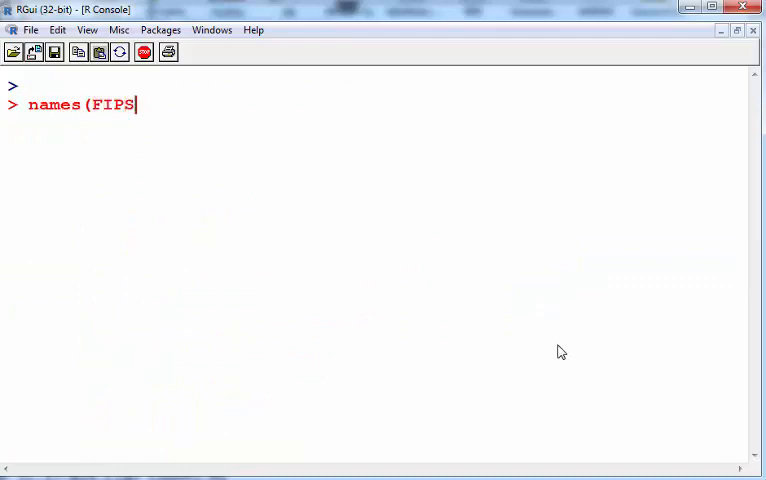
text() <- c(")
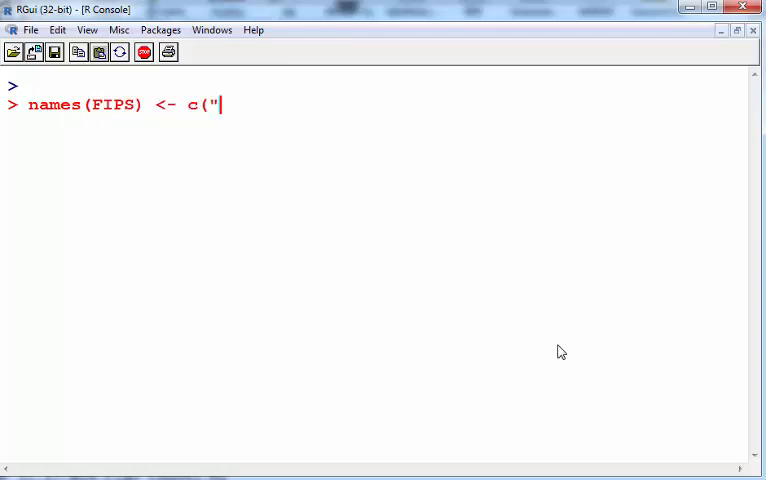
text(StateCode)
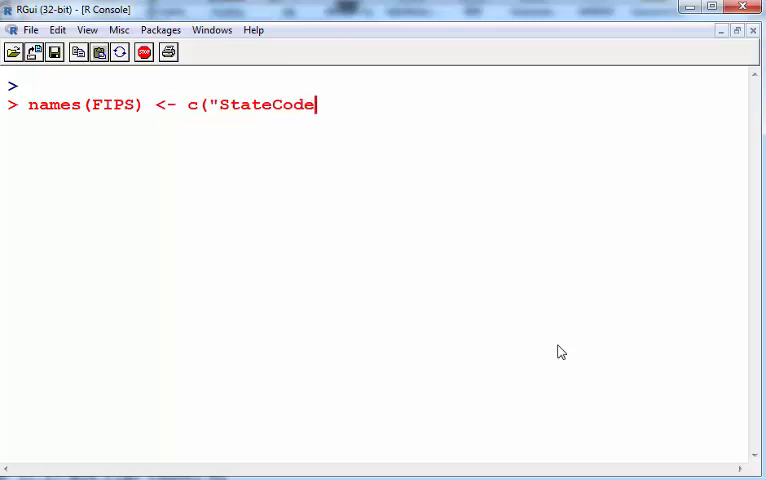
key(BackSpace)
key(BackSpace)
key(BackSpace)
key(BackSpace)
text(","StateCode","CountyCode")
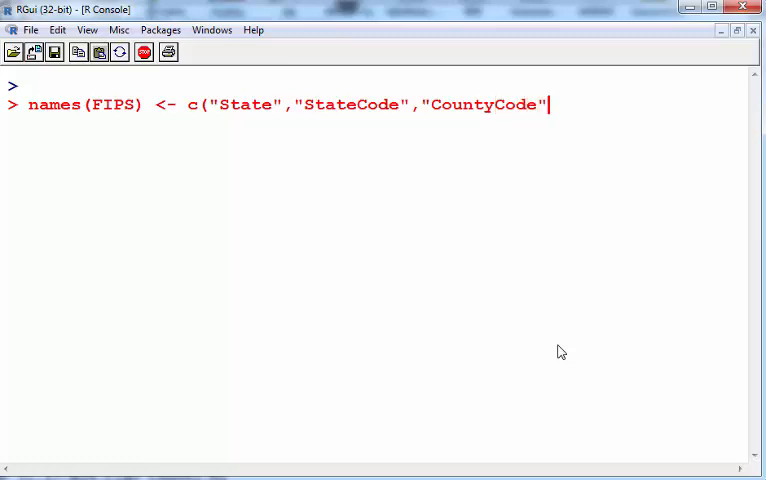
text(m)
key(BackSpace)
text(,"County)
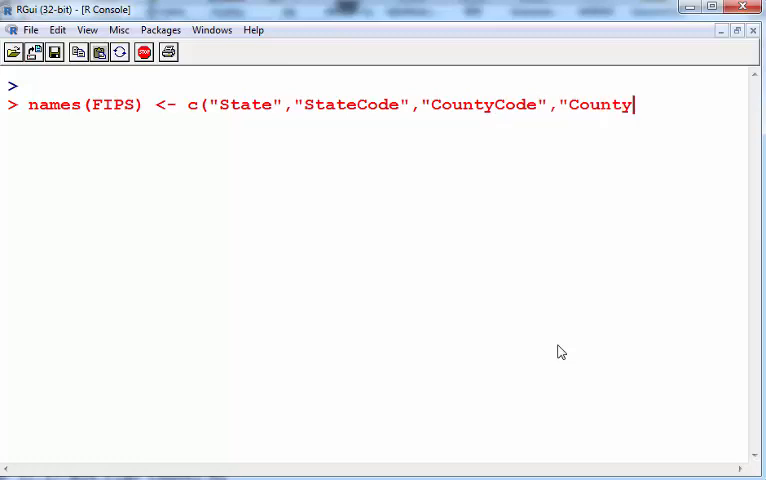
text(name","type"))
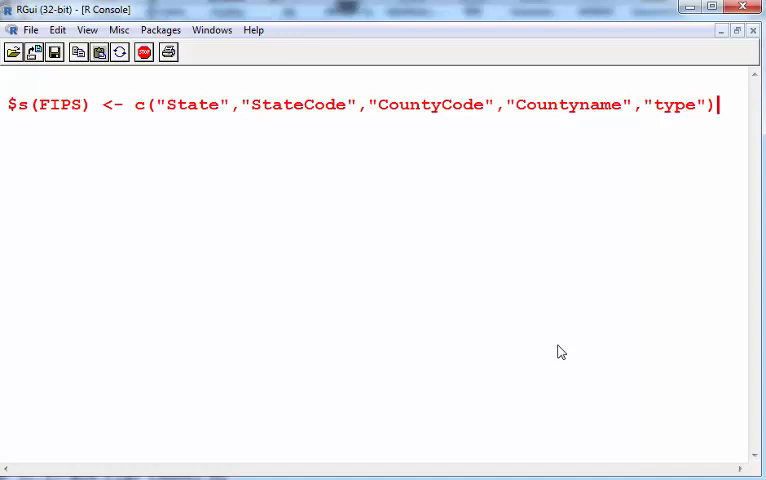
key(Return)
key(Return)
text(head(F)
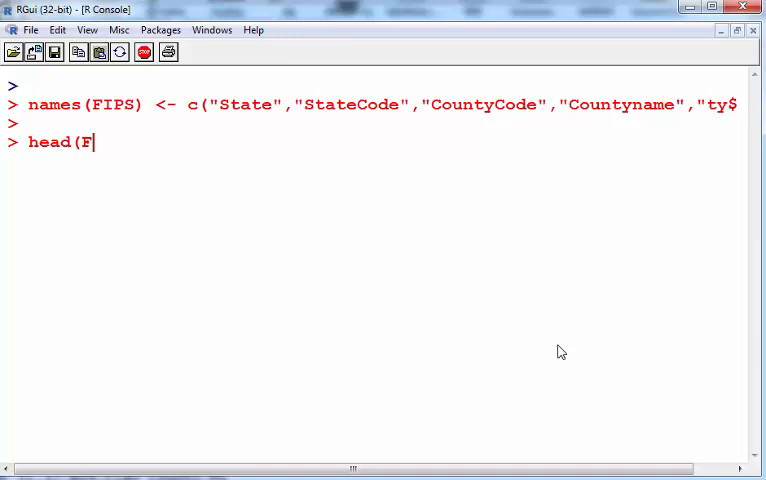
text(IPS))
Step: Preview FIPS with the new column names, noting Blount County's county code 9
key(Return)
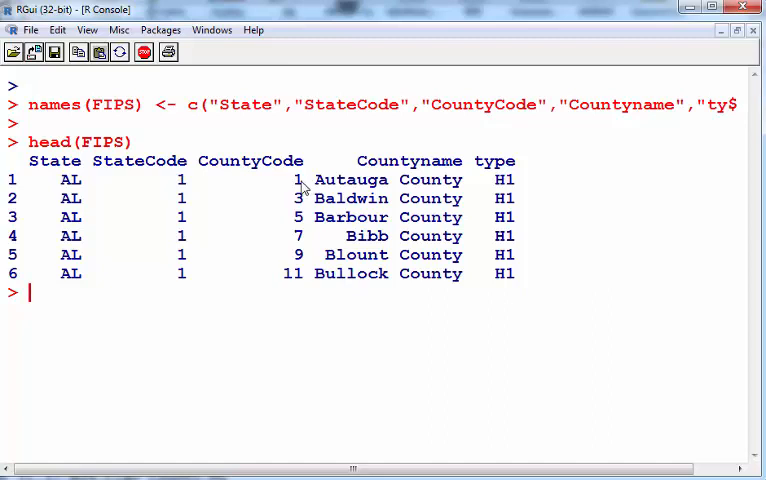
key(Return)
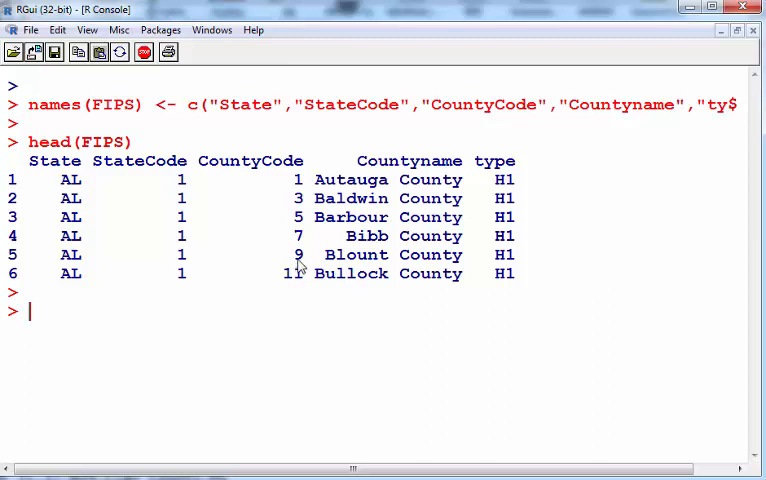
drag(303, 256, 276, 262)
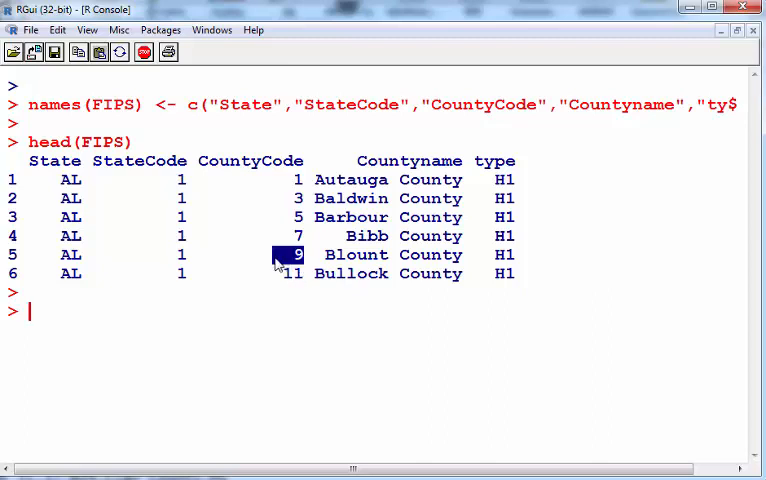
click(303, 380)
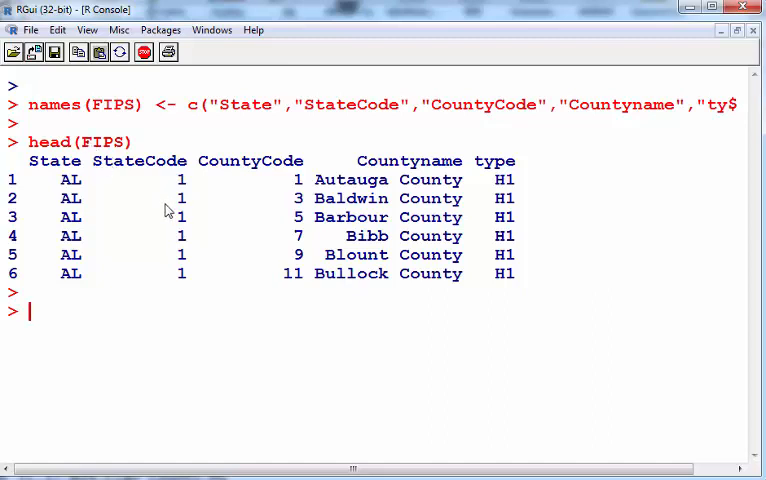
Step: Tally midwest counties per state with table(midwest$state): IL, IN, MI, OH 88, WI
key(ctrl+l)
key(Return)
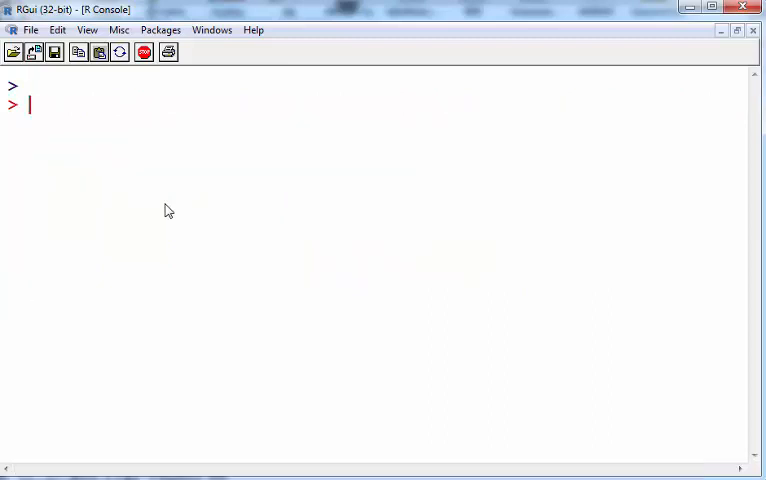
text(table(mi)
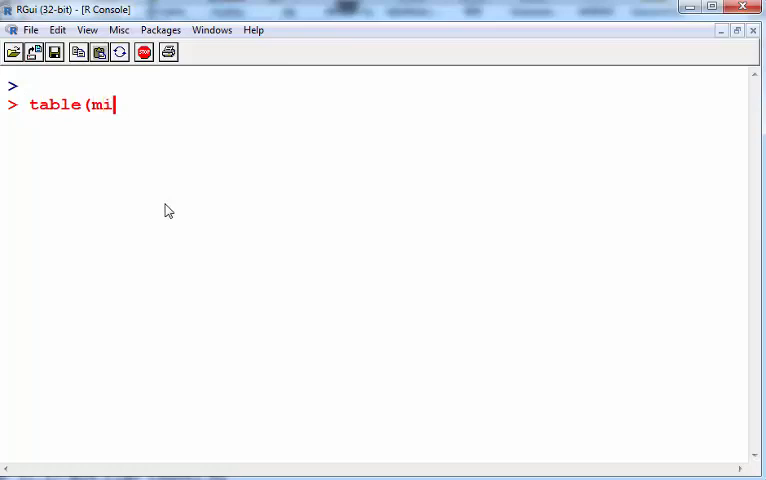
text(dwest$state))
key(Return)
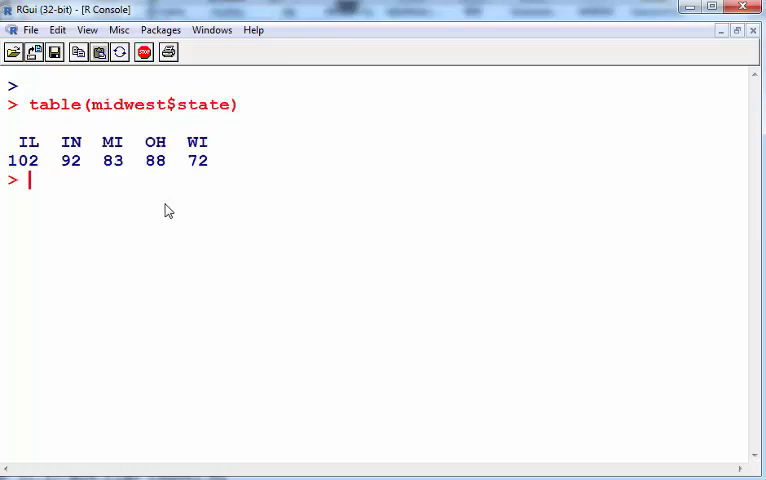
drag(92, 104, 228, 104)
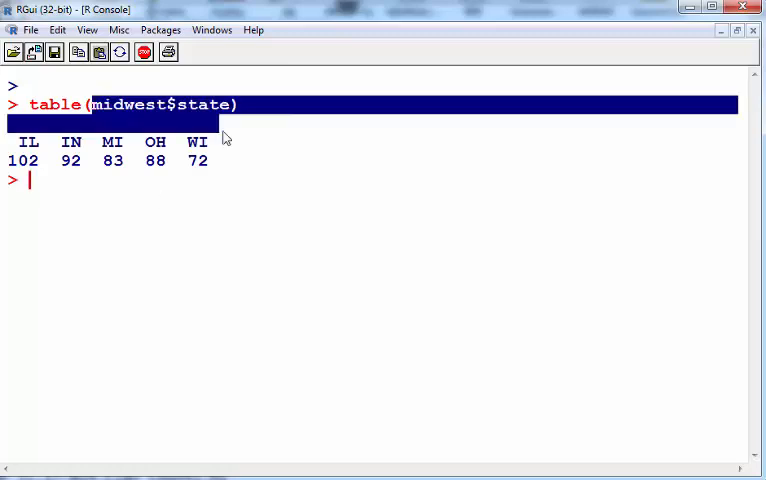
drag(17, 141, 82, 141)
double_click(112, 141)
double_click(155, 160)
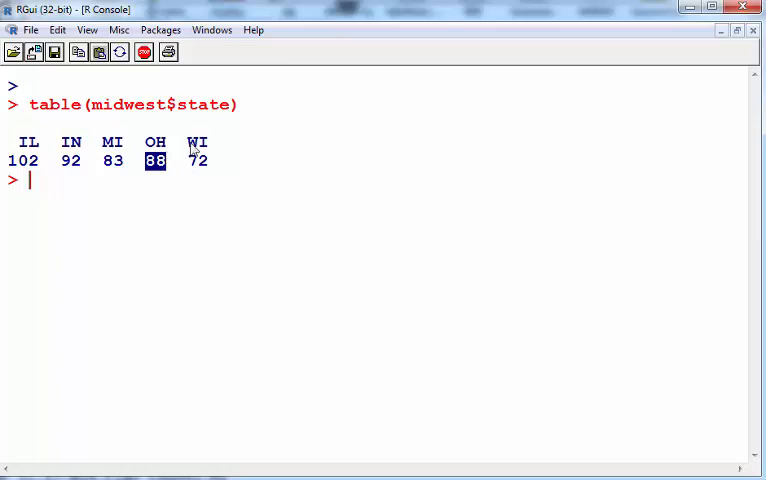
drag(187, 141, 196, 141)
click(191, 258)
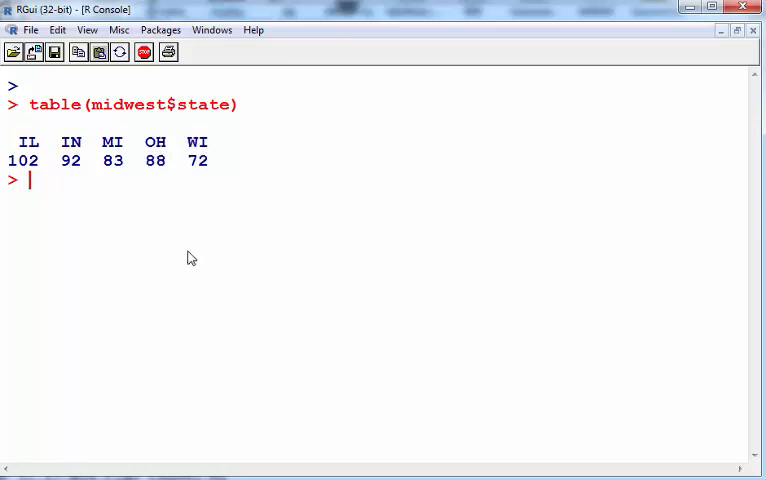
Step: Tally FIPS rows per state with table(FIPS$State), fixing the column-name capitalisation
key(Return)
text(FIPS)
key(Home)
text(head()
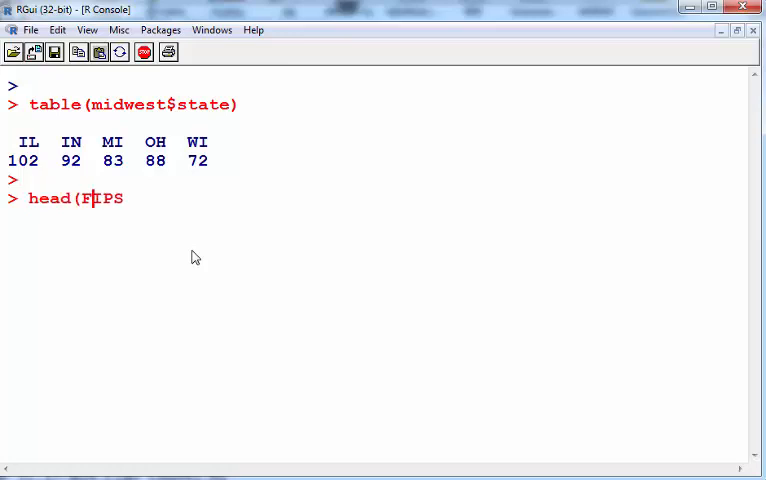
key(Left)
key(Left)
key(BackSpace)
key(BackSpace)
key(BackSpace)
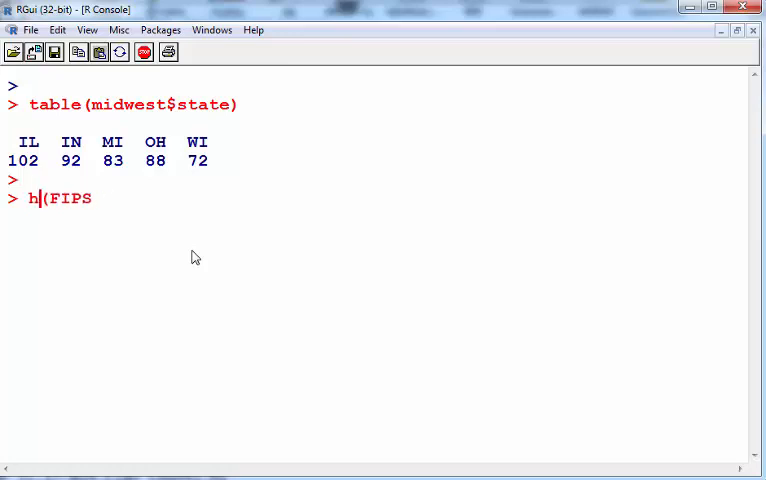
key(BackSpace)
text(table)
key(End)
text($state))
key(Return)
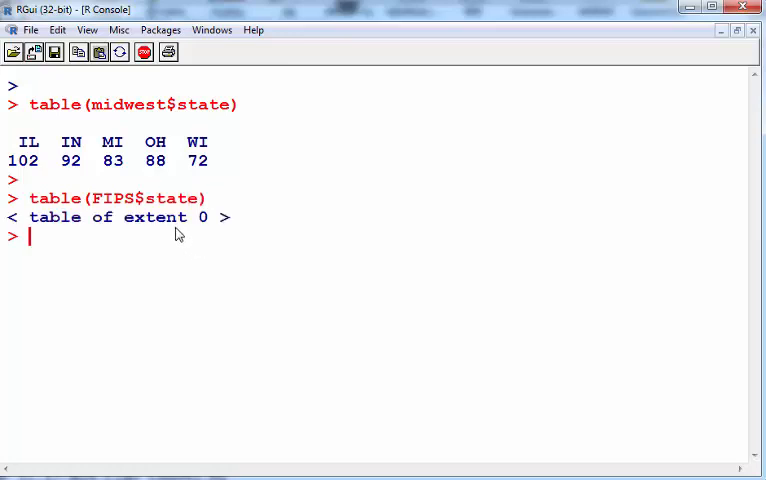
key(Up)
key(Left)
key(Left)
key(Left)
key(Left)
key(Left)
key(Left)
key(Delete)
text(S)
key(Return)
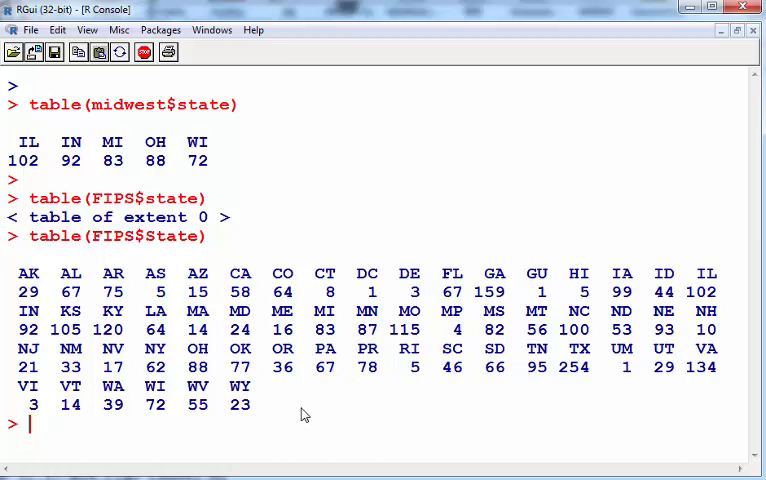
Step: Clear the console and begin a library() call
key(ctrl+l)
key(Return)
text(library()
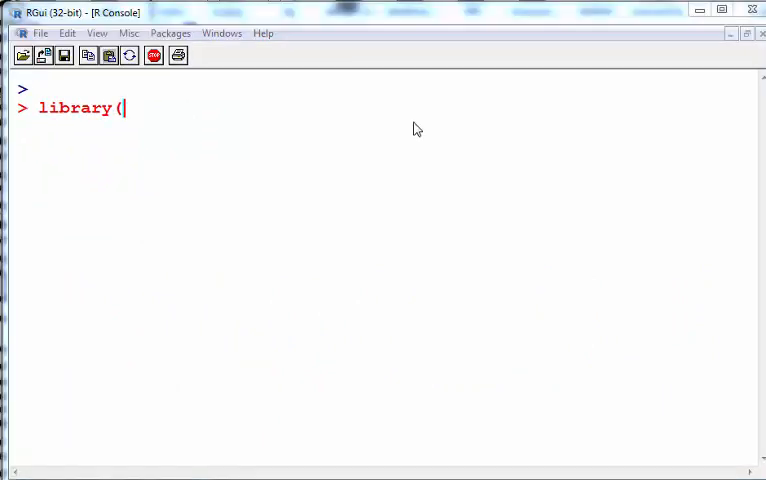
text(dplyr))
Step: Load dplyr and filter FIPS to State %in% c("OH","IL","WI","IN","MI")
key(Return)
key(Return)
text(FIPS )
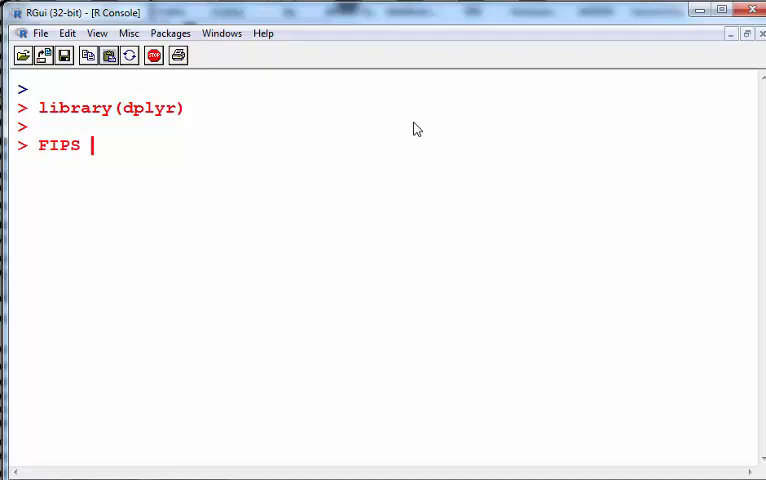
text(<- FI)
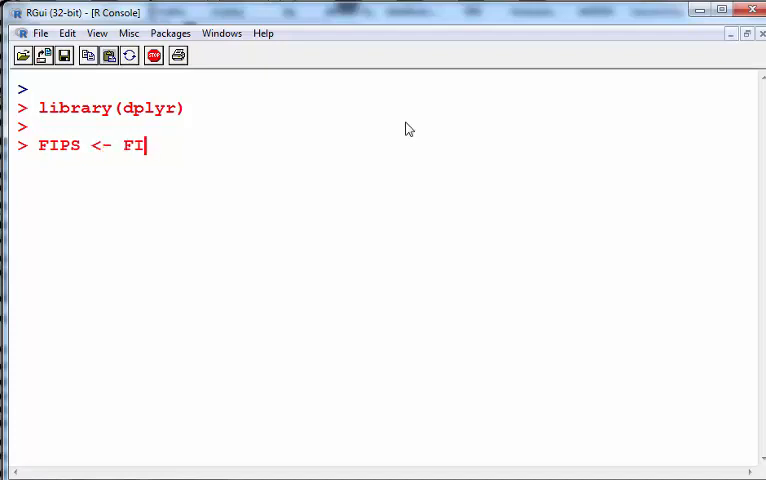
text(PS %>% filter(State %in% c()
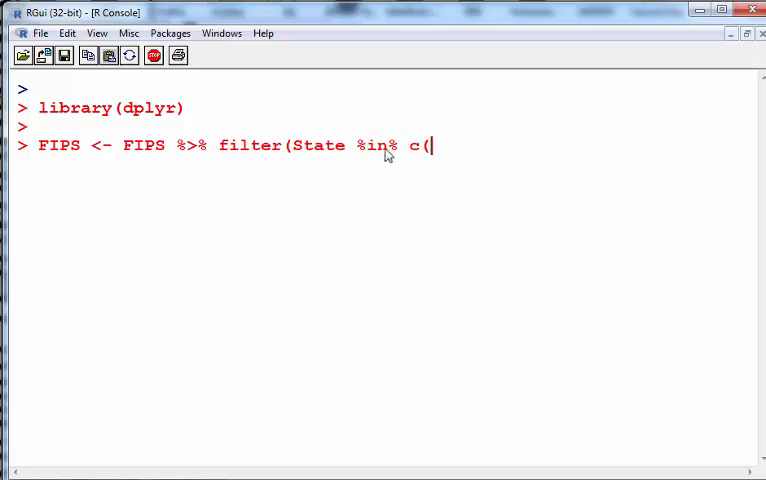
drag(357, 146, 392, 150)
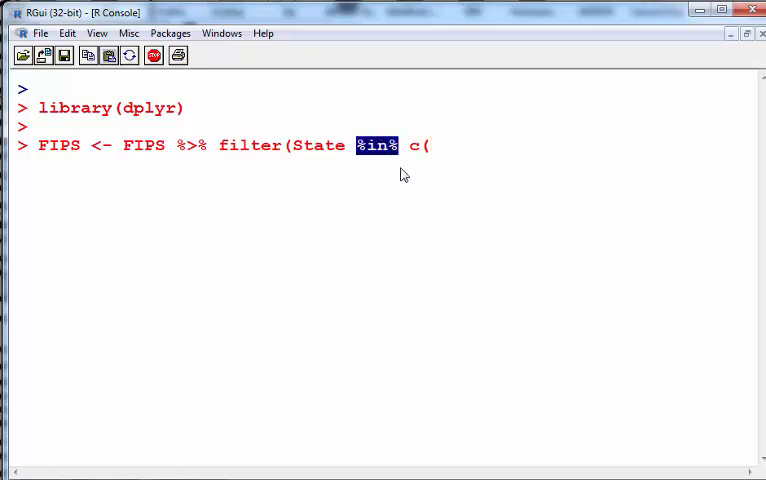
click(432, 148)
text("OH","IL",")
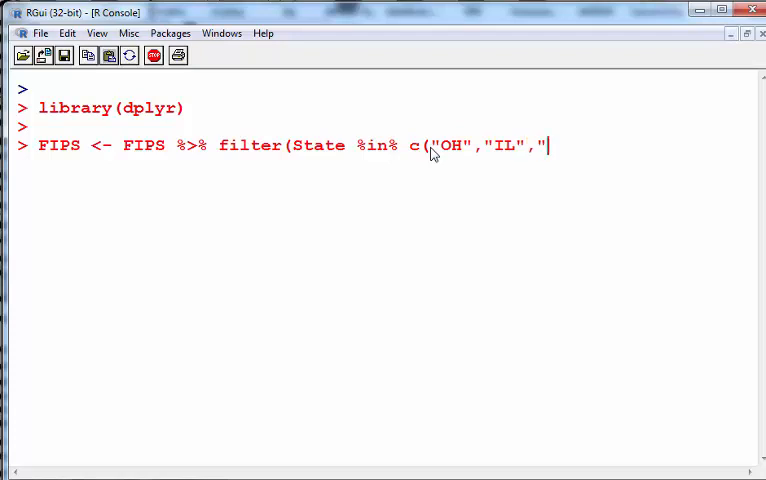
text(WI",I)
key(BackSpace)
text("IN","MI")
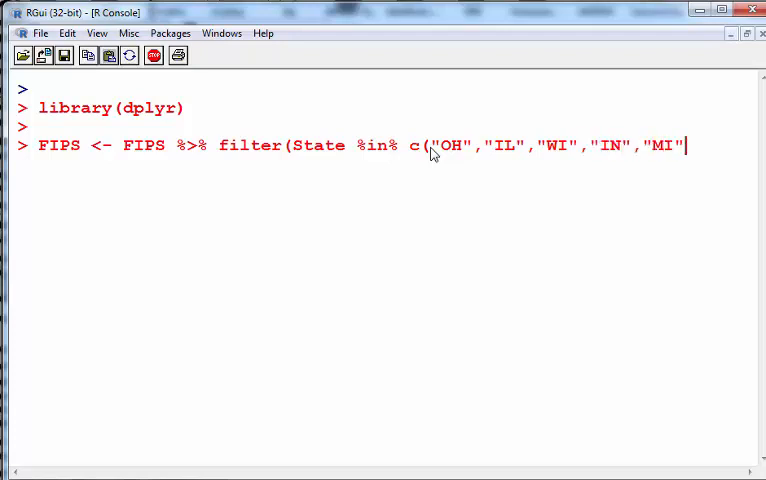
text()))
key(Return)
key(Return)
text(table(FIPS)
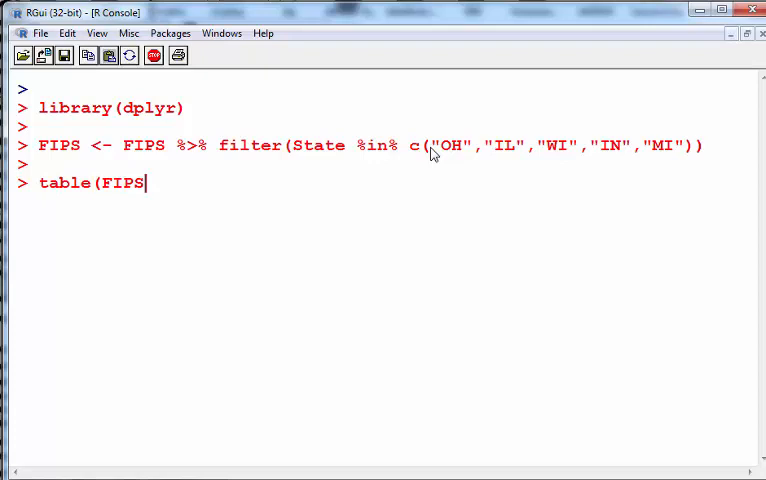
text($State))
Step: Tally FIPS per state, then rerun it piped into sort() so WI 72 to IL 102 come last
key(Return)
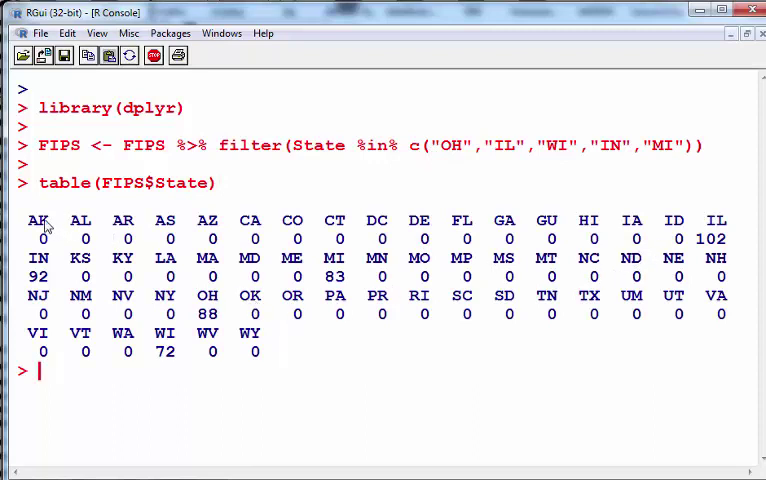
drag(30, 220, 340, 252)
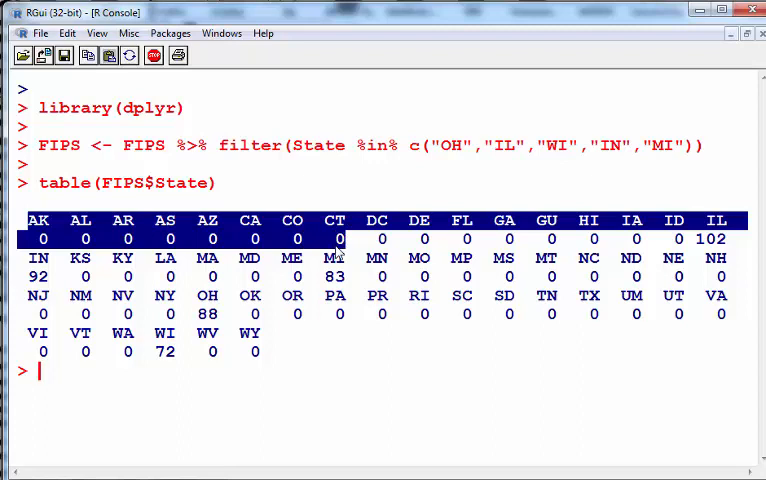
key(Up)
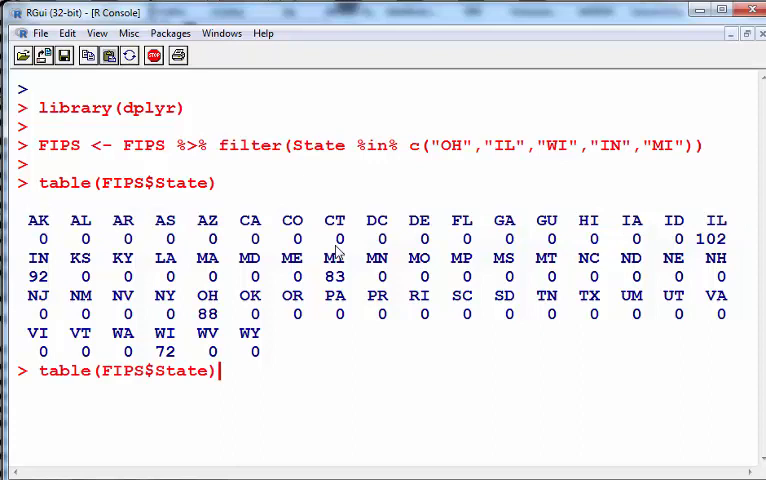
text( %>% sort())
key(Return)
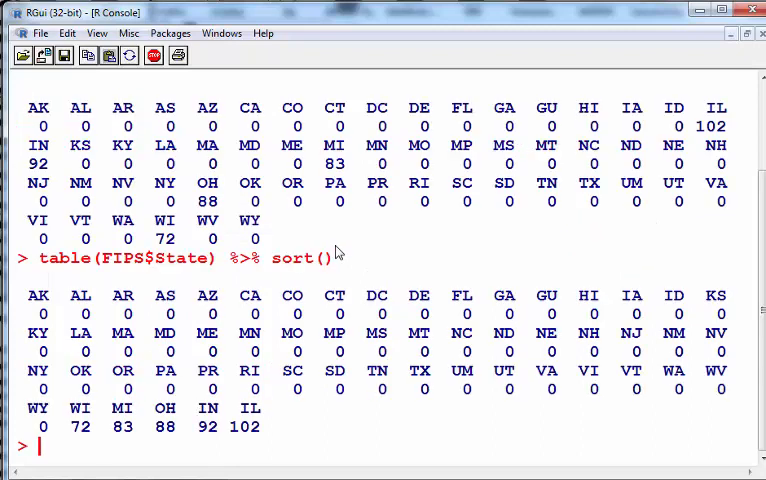
mouse_move(72, 408)
mouse_down()
mouse_move(120, 417)
mouse_move(168, 412)
mouse_up()
click(257, 420)
Step: Rerun the sorted FIPS tally, then run table(midwest$state) with the lowercase column name
key(ctrl+l)
key(Up)
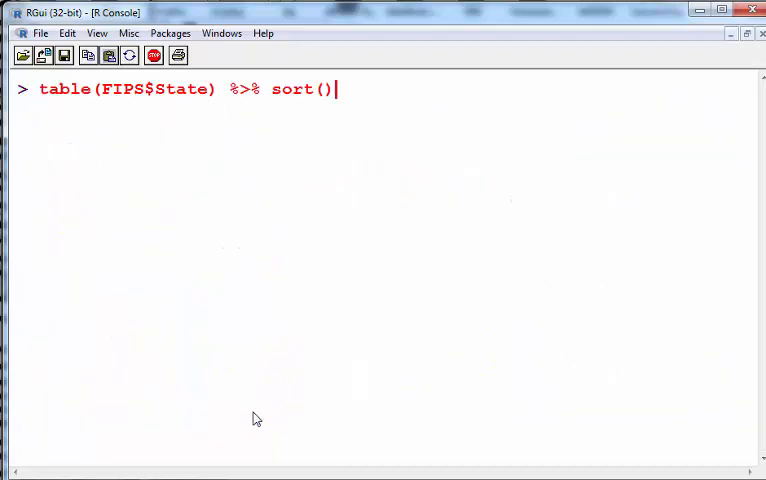
key(Return)
key(Up)
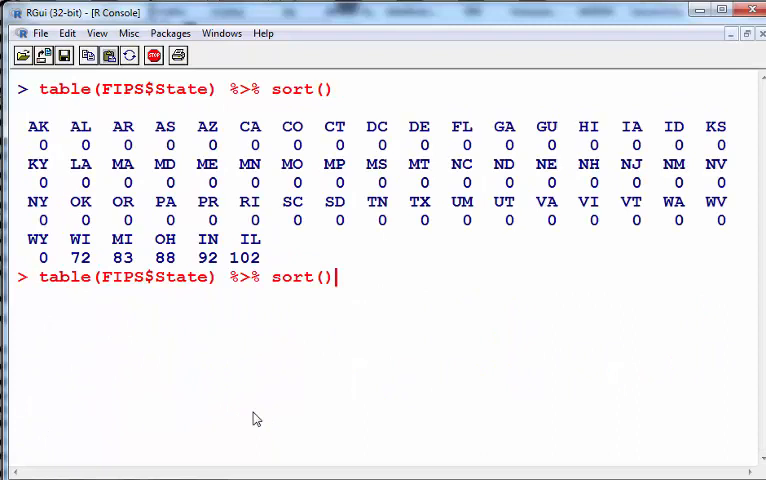
key(BackSpace)
key(BackSpace)
key(BackSpace)
key(BackSpace)
key(BackSpace)
key(BackSpace)
key(BackSpace)
key(BackSpace)
key(BackSpace)
key(Return)
text(table(S)
key(BackSpace)
text(midwest$State))
key(Left)
key(Left)
key(Left)
key(Left)
key(Left)
key(Right)
key(BackSpace)
text(s)
key(Return)
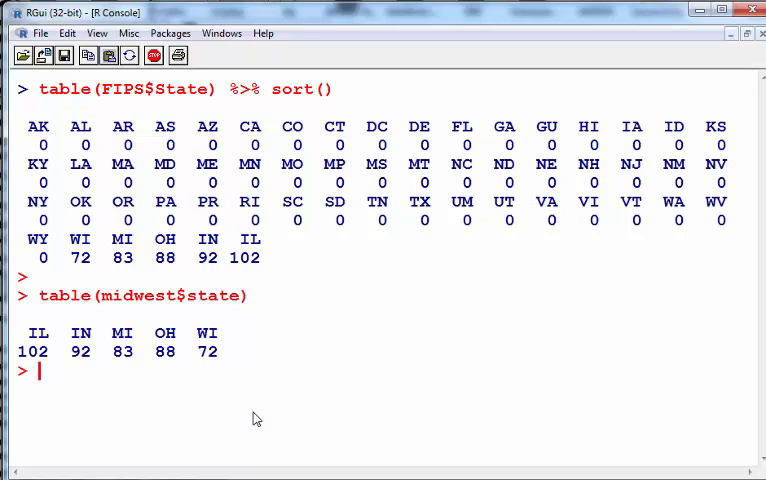
Step: Confirm midwest and FIPS counts match: WI 72, IL 102, IN 92, MI 83, OH 88
drag(228, 351, 212, 351)
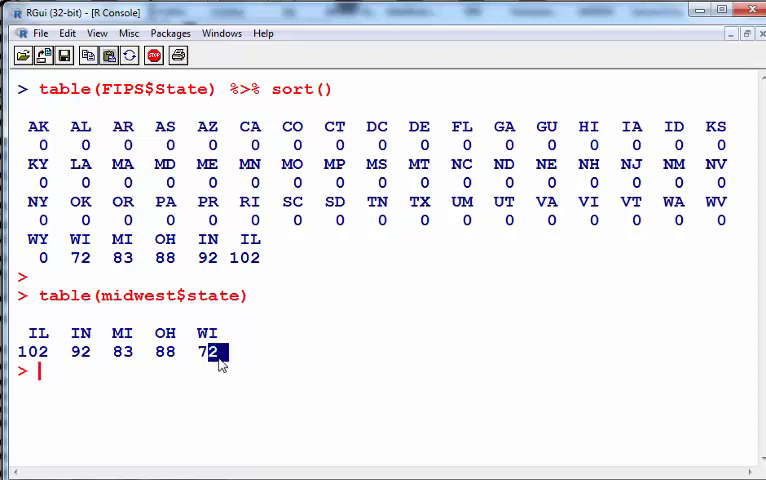
double_click(80, 257)
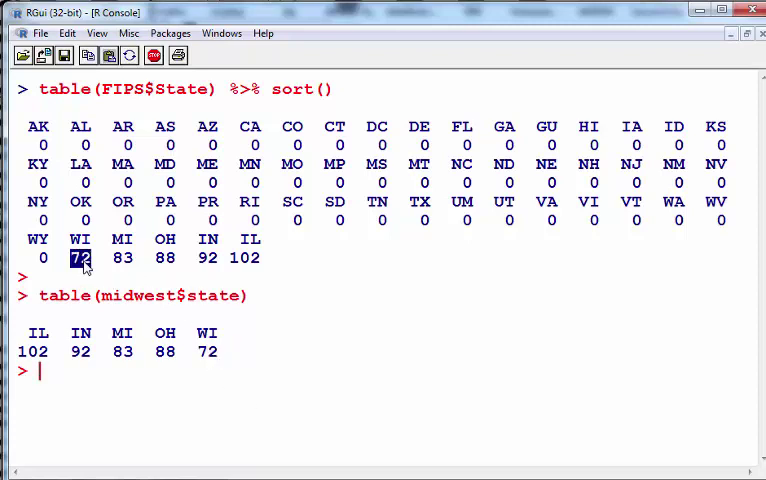
double_click(32, 351)
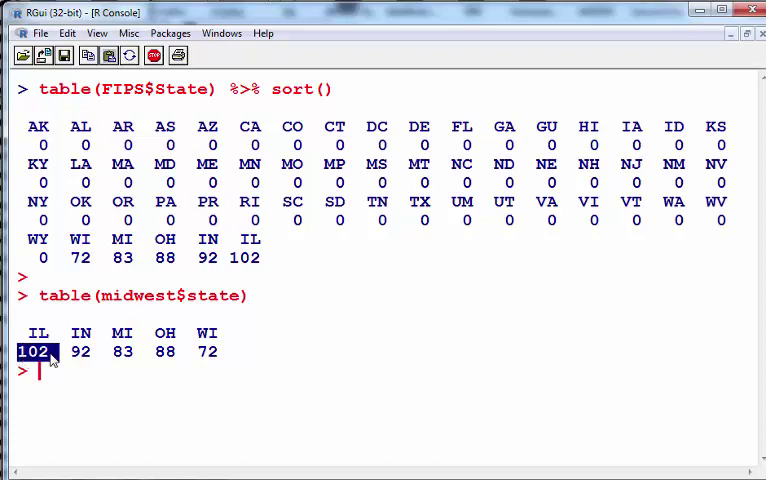
double_click(245, 257)
double_click(80, 351)
double_click(207, 257)
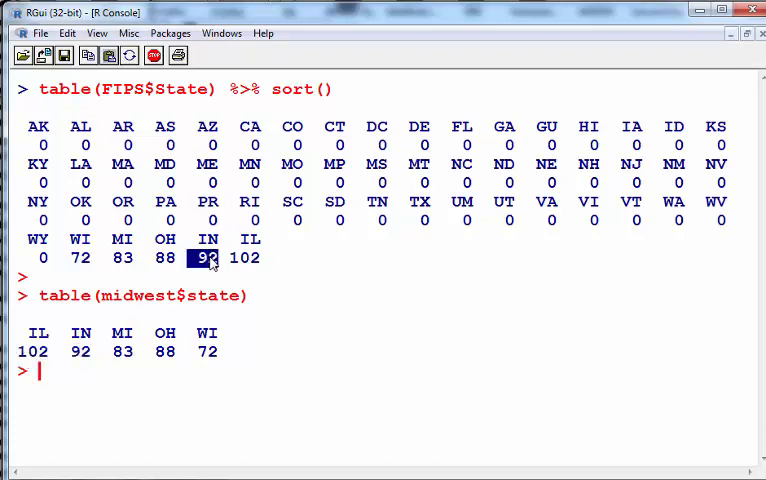
click(118, 355)
double_click(122, 351)
double_click(122, 257)
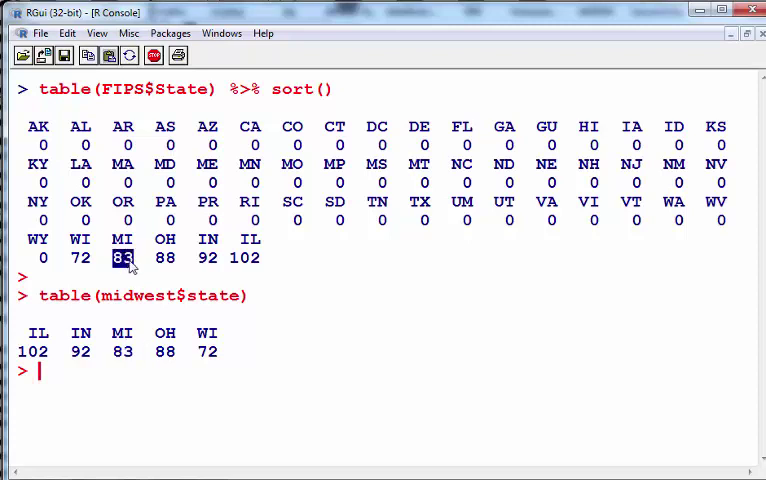
double_click(165, 351)
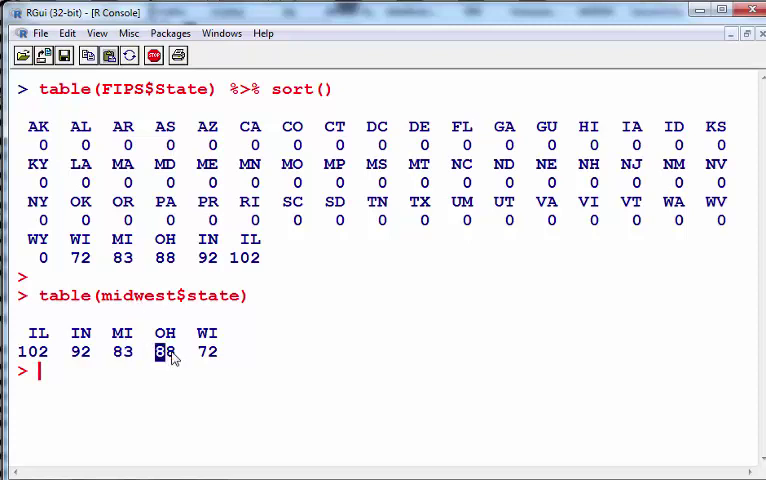
double_click(165, 257)
click(250, 400)
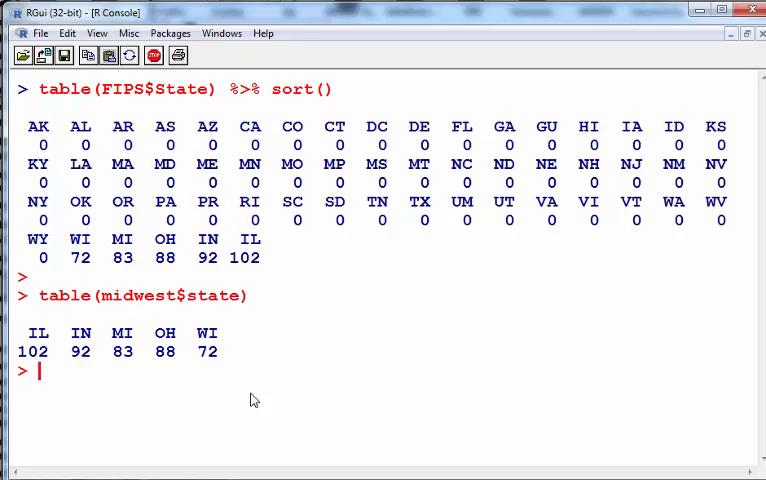
key(Return)
Step: Preview the first five rows of midwest with midwest %>% head(5)
key(ctrl+l)
text(mid)
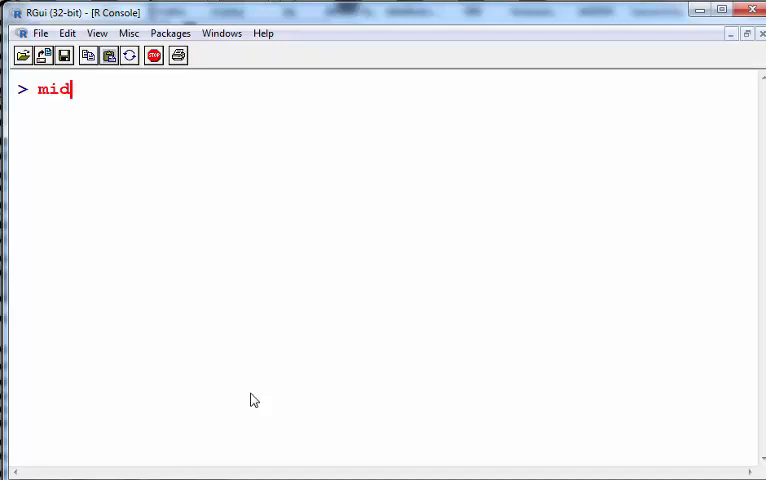
text(ee)
key(BackSpace)
key(BackSpace)
text(west %>% head(5))
key(Return)
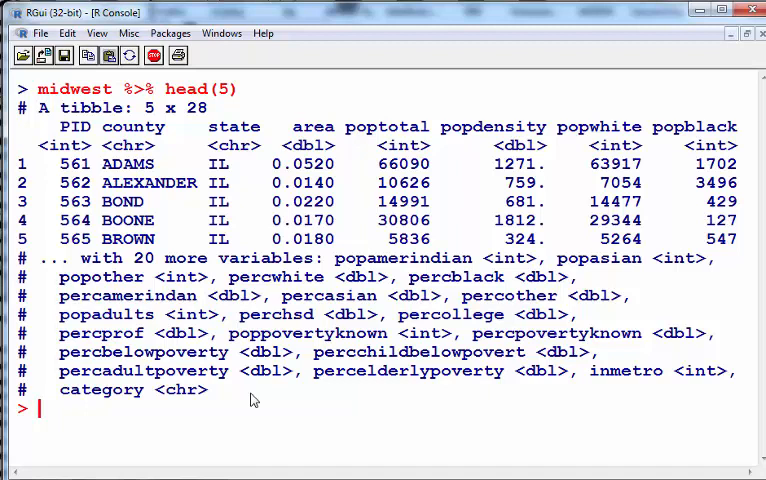
Step: Reassign midwest sorted by state then county using arrange(state, county)
key(ctrl+l)
text(mide)
key(BackSpace)
text(west <- mide)
key(BackSpace)
text(west )
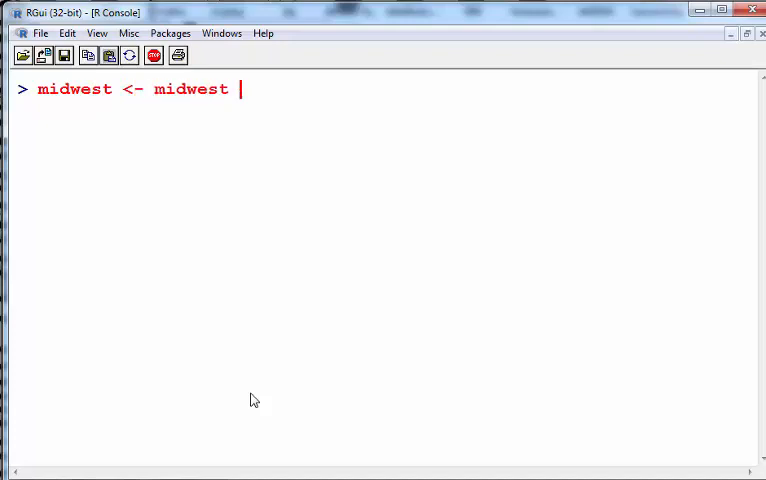
text(%>% arr)
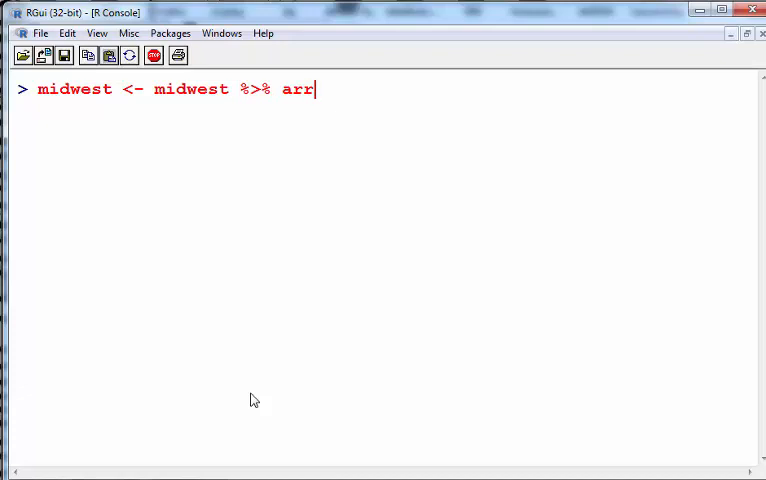
text(ange)
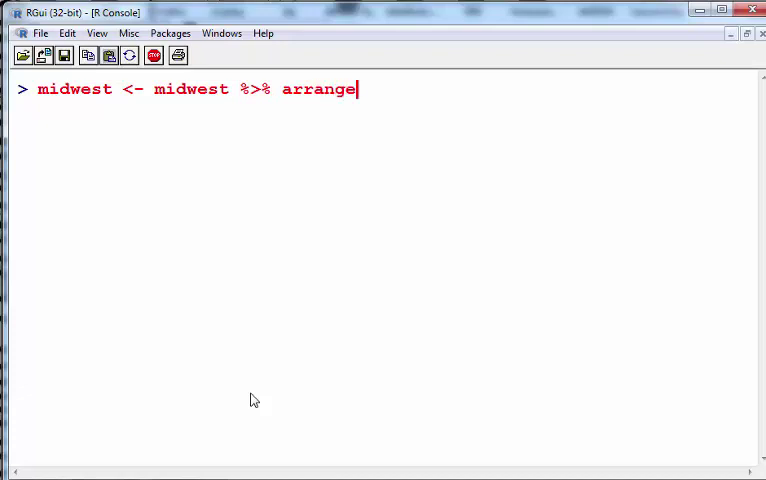
text((state,county))
key(Return)
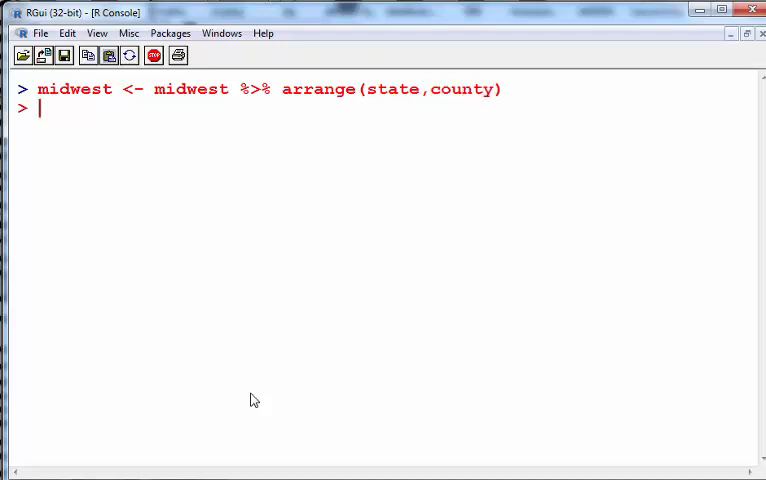
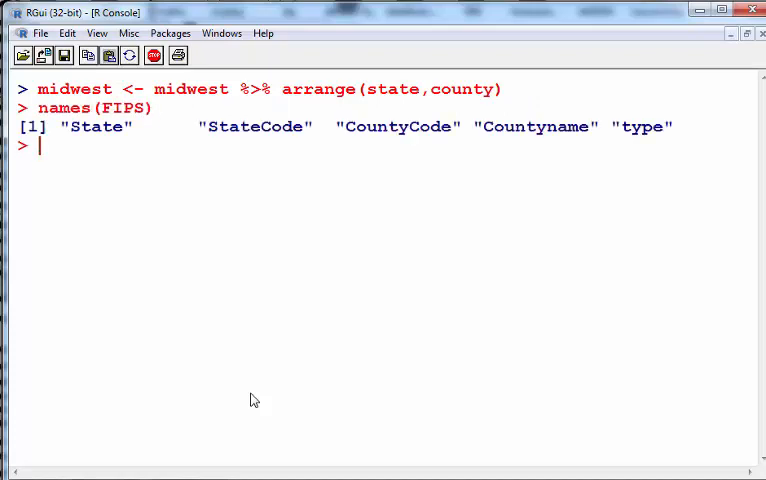
Step: Rework the recalled midwest arrange command into FIPS <- FIPS %>% arrange(State,countyname) and run it, hitting a column-name error
key(Up)
key(Up)
key(Left)
key(ctrl+Left)
key(ctrl+Left)
key(ctrl+Left)
key(ctrl+Left)
key(BackSpace)
key(BackSpace)
key(BackSpace)
key(BackSpace)
text(FIPS)
key(Right)
key(Right)
key(Right)
key(Right)
key(Right)
key(Right)
key(Right)
key(BackSpace)
key(BackSpace)
key(BackSpace)
key(BackSpace)
key(BackSpace)
key(BackSpace)
key(BackSpace)
text(FIPS)
key(Right)
key(Right)
key(Right)
key(Left)
key(BackSpace)
text(S)
key(Right)
key(Right)
key(Right)
key(Right)
key(Right)
key(Right)
key(Right)
key(Right)
key(Right)
text(nam)
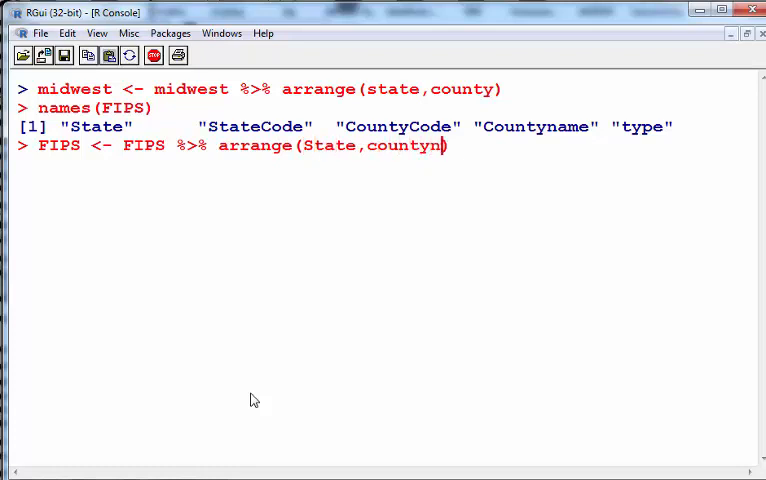
text(e)
key(Return)
Step: Correct countyname to Countyname and rerun so FIPS is sorted by State and Countyname
key(Up)
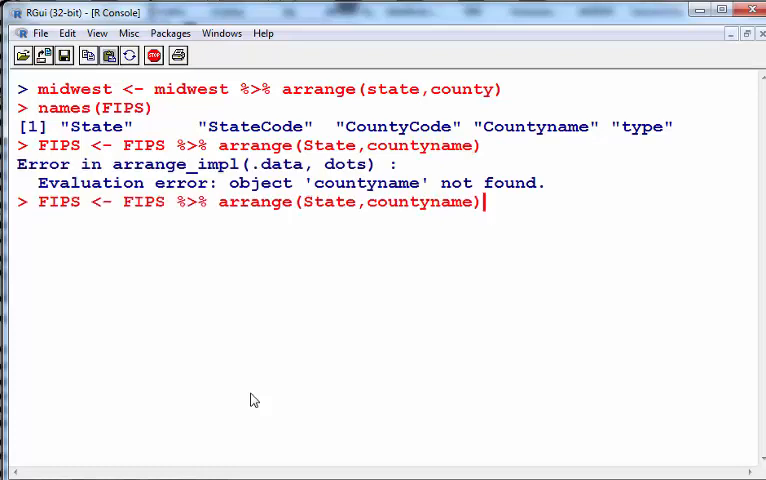
key(Left)
key(Left)
key(Left)
key(Left)
key(BackSpace)
text(C)
key(Return)
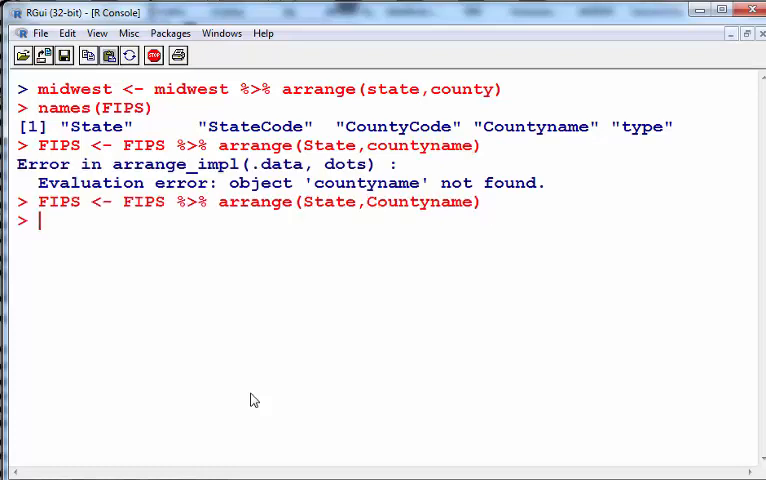
key(Return)
text(# SQL Join)
Step: Enter a '# SQL Join' comment and run cbind(FIPS,midwest) %>% head(10) to preview ten combined rows
key(Return)
key(Return)
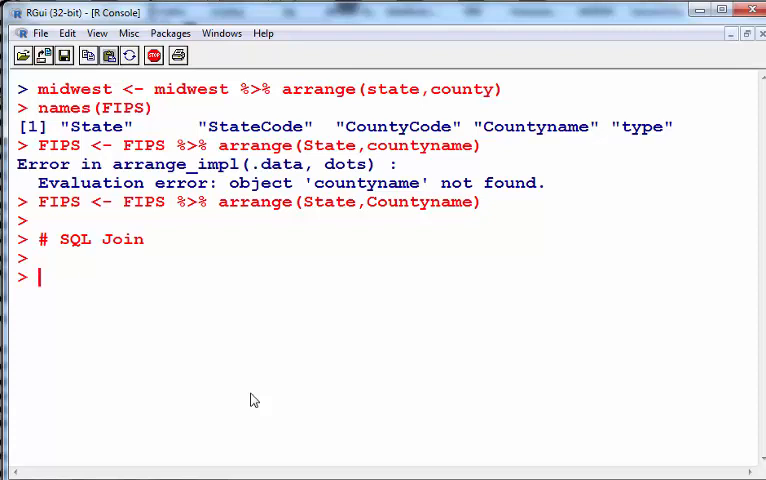
text(cbibn)
key(BackSpace)
key(BackSpace)
text(nd(FIPDS)
key(BackSpace)
key(BackSpace)
text(S,)
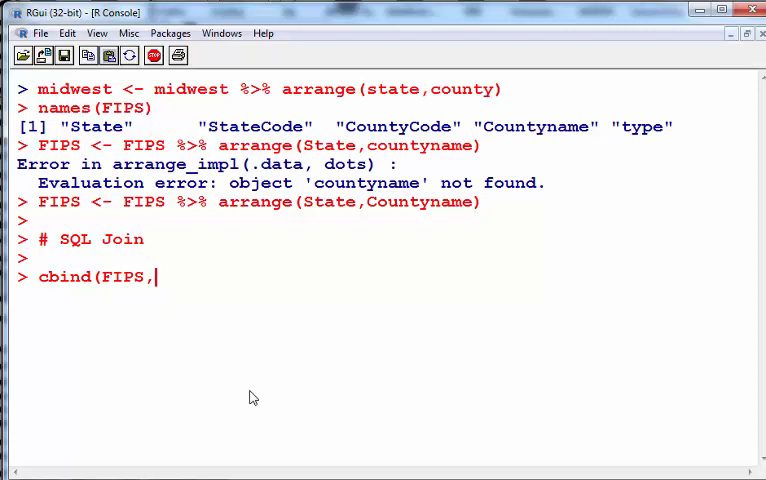
text(mide)
key(BackSpace)
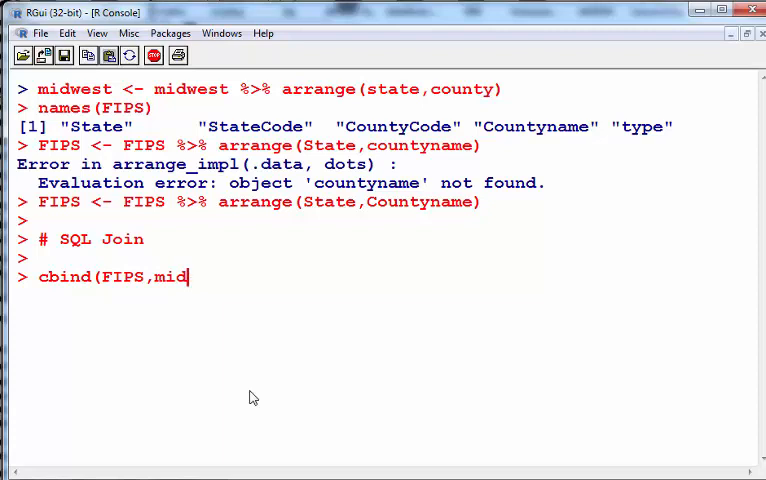
text(west))
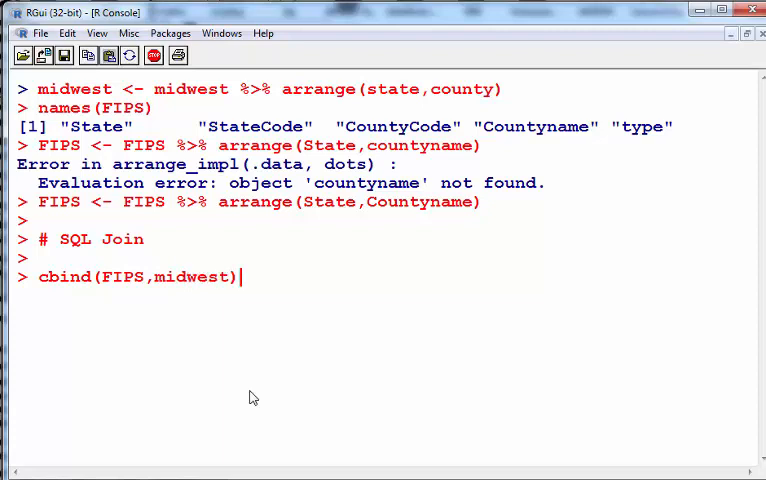
key(Left)
key(Left)
key(Right)
key(Right)
text(%>% head(10)
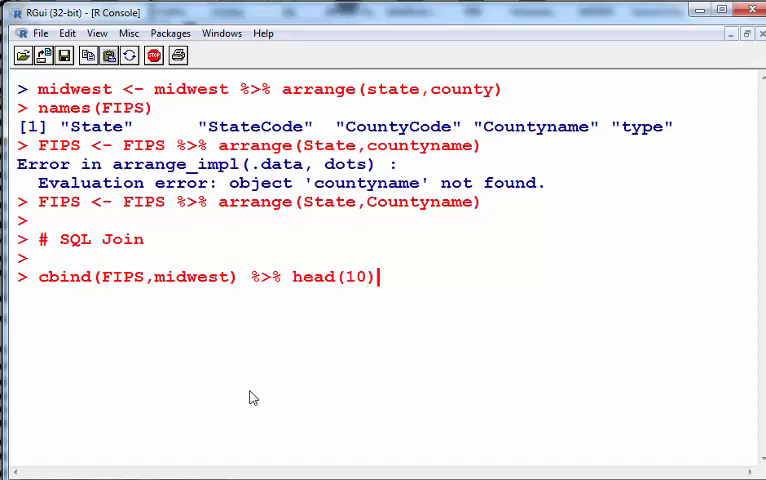
text())
key(Return)
drag(760, 410, 760, 140)
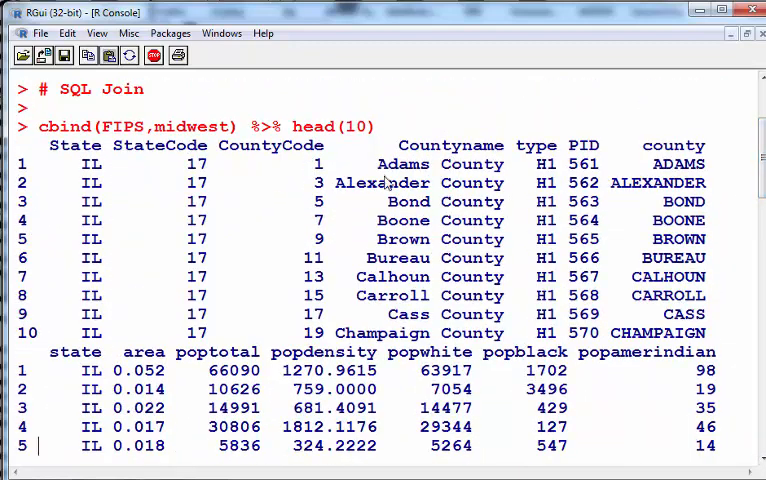
Step: Highlight ALEXANDER, Brown/BROWN and the CountyCode heading to confirm county names line up across columns
double_click(405, 163)
drag(612, 183, 650, 185)
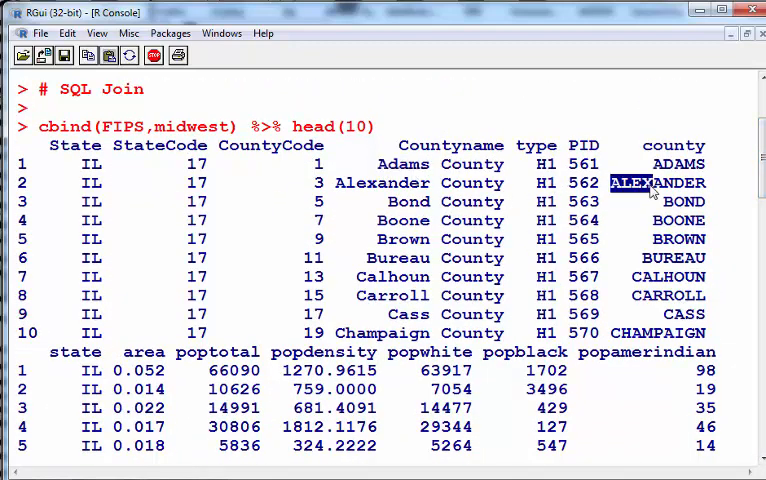
drag(378, 239, 428, 239)
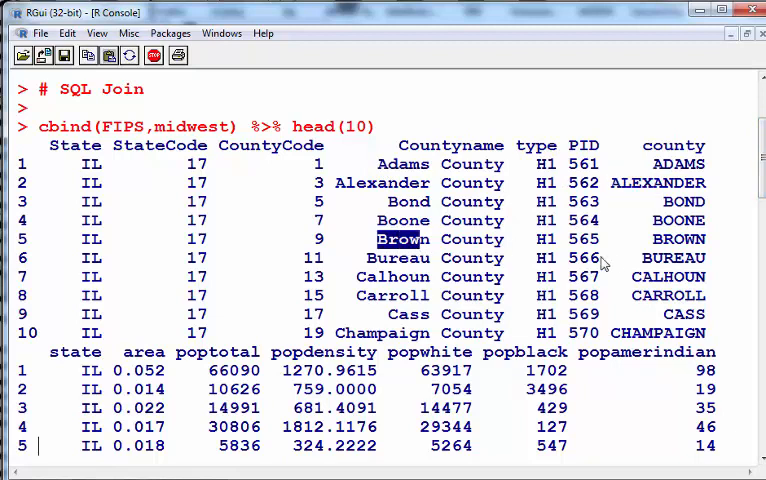
double_click(678, 239)
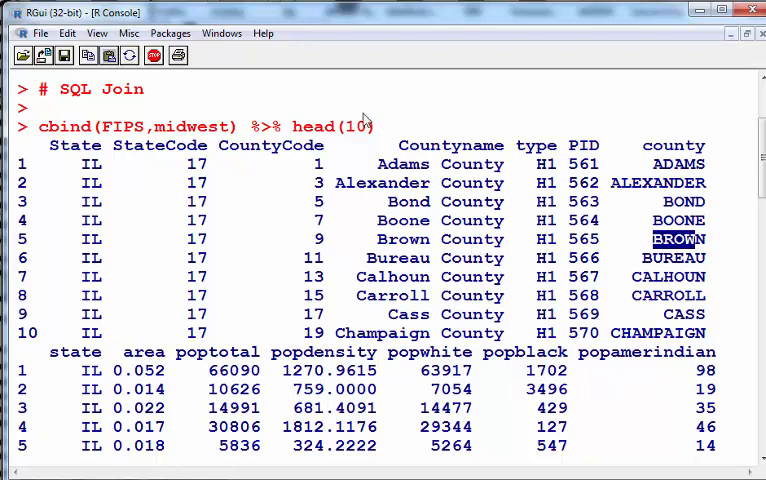
drag(218, 147, 253, 147)
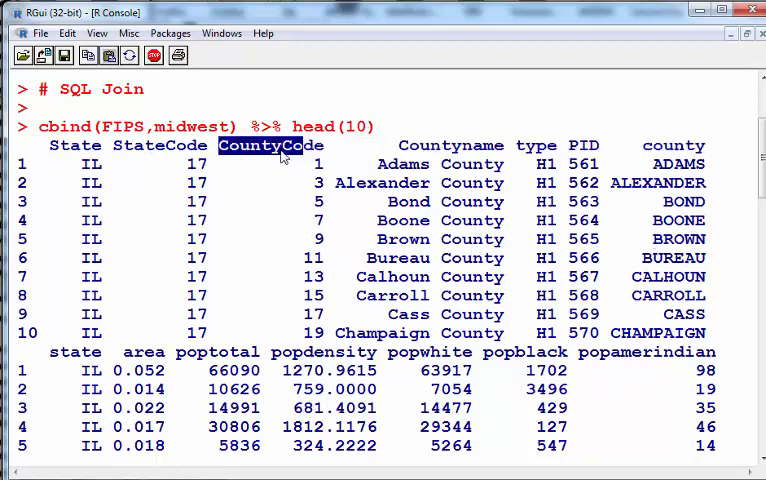
drag(303, 170, 212, 150)
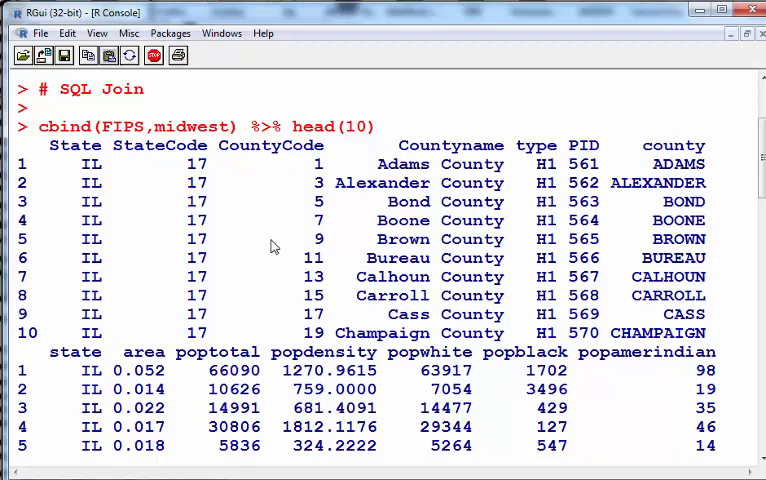
Step: Clear the console and run midwest2 <- cbind(FIPS,midwest) to store the combined data
key(ctrl+l)
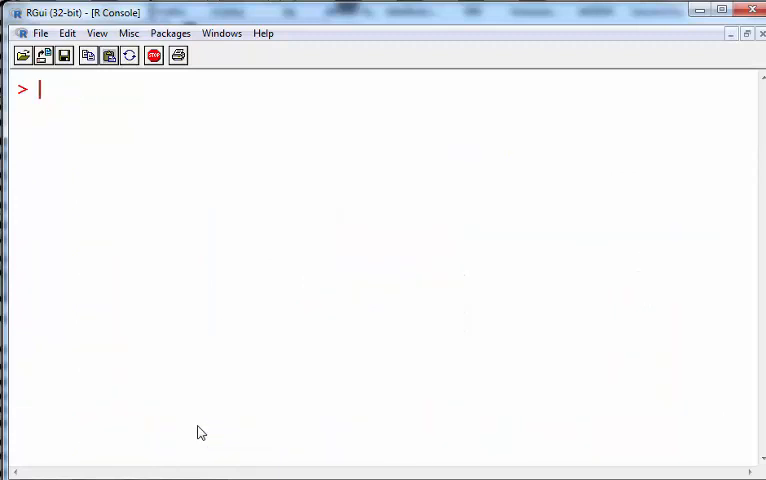
key(Up)
key(Right)
key(Right)
key(Left)
key(BackSpace)
key(BackSpace)
key(BackSpace)
key(BackSpace)
key(BackSpace)
key(BackSpace)
text())
key(Left)
key(Left)
key(Left)
key(Left)
key(Left)
key(Home)
text(midwest2 <-)
key(Left)
key(Left)
key(Left)
key(Left)
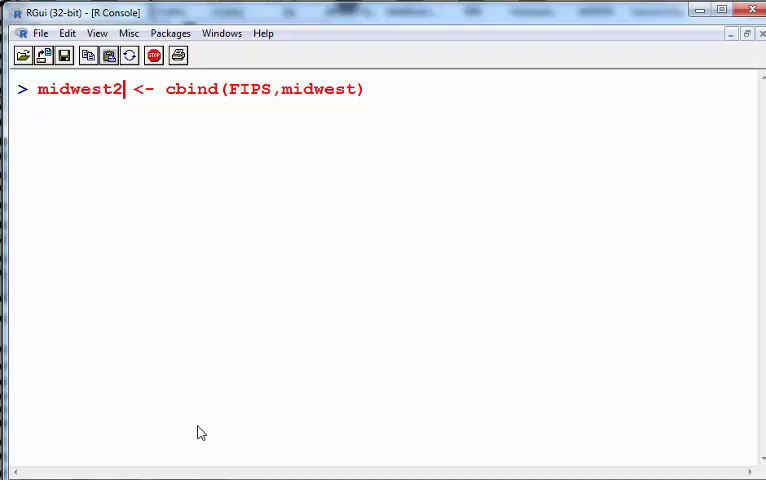
key(Return)
key(Return)
text(dplyr)
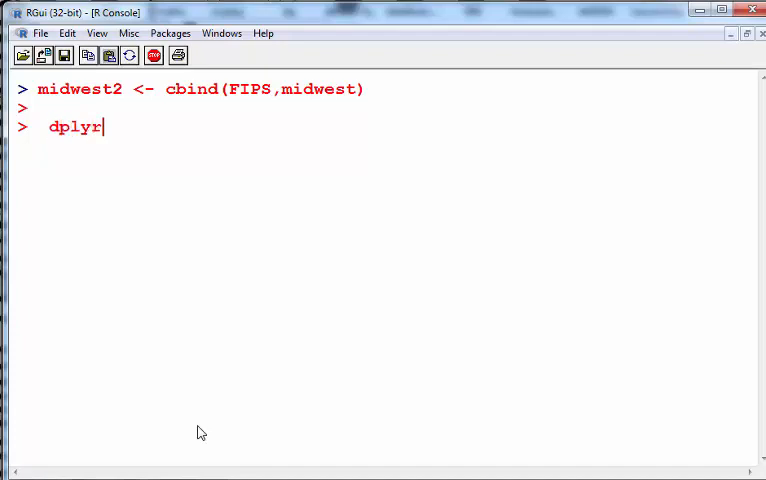
Step: Enter the comment '# dplyr : unselect' with its spelling corrected
key(Left)
key(Left)
key(Left)
key(Left)
key(Left)
key(Left)
text(#)
key(Right)
key(End)
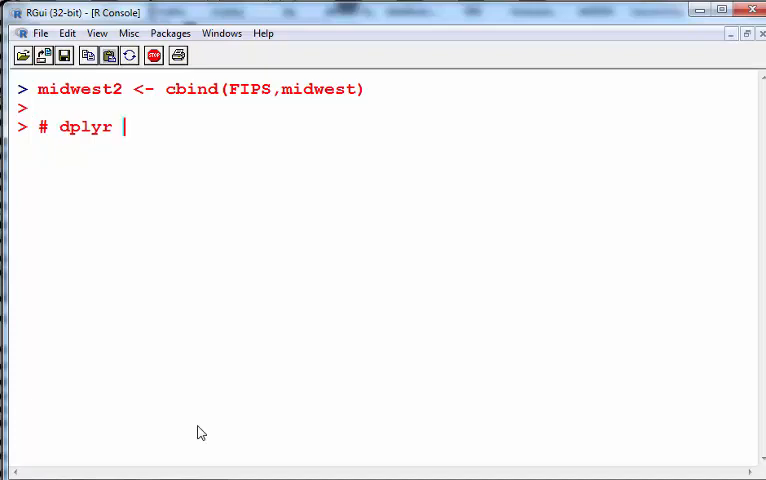
text(: unselect)
key(Return)
key(Return)
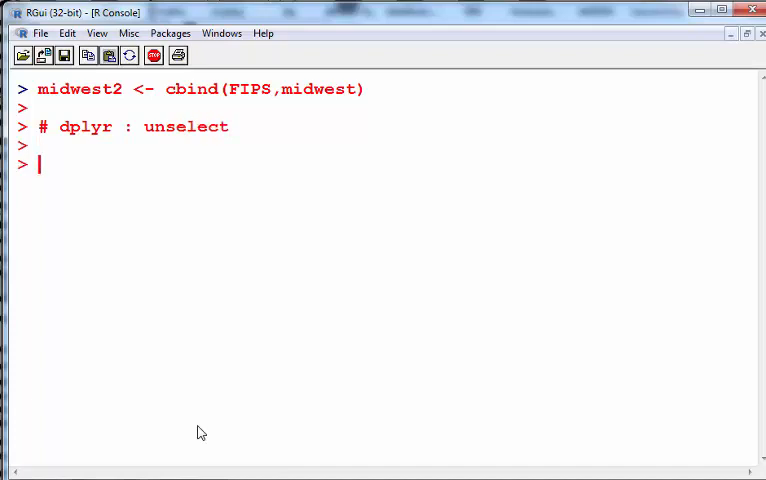